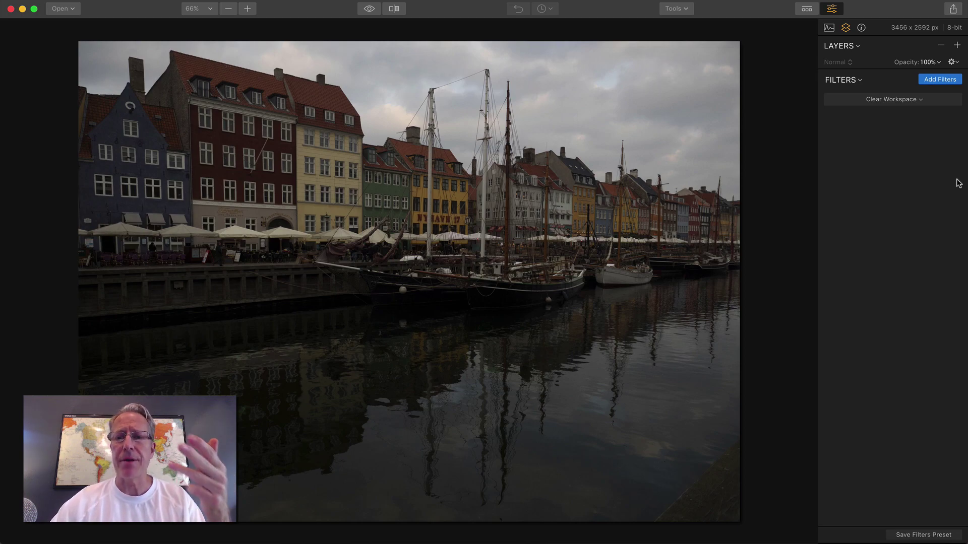
Apply the Colors of the Fall preset at 100 to the Nyhavn canal photo.
left_click(672, 9)
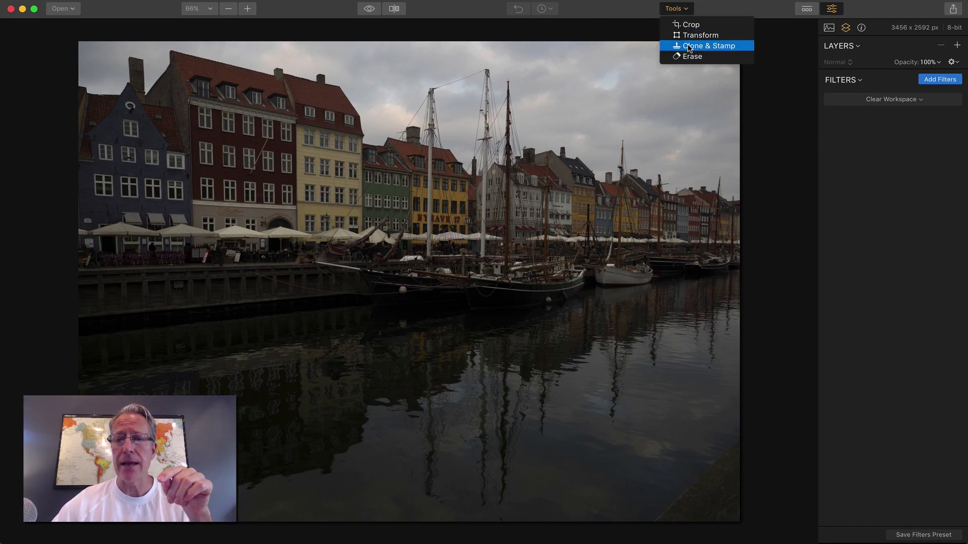
left_click(678, 8)
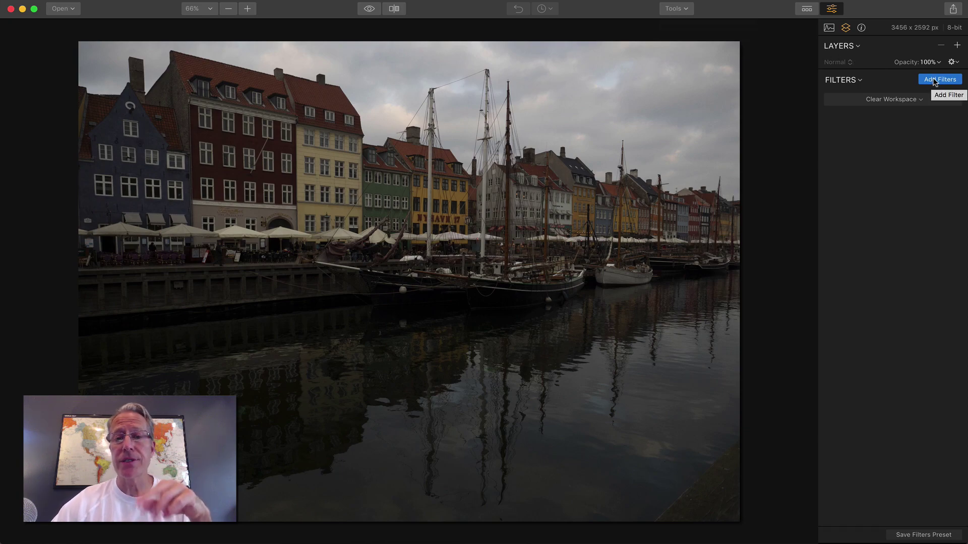
left_click(806, 9)
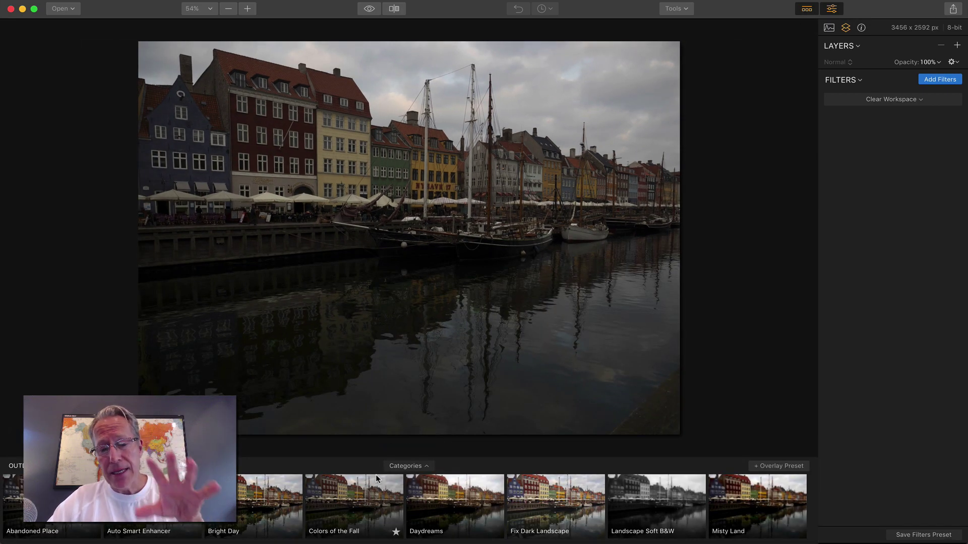
left_click(400, 468)
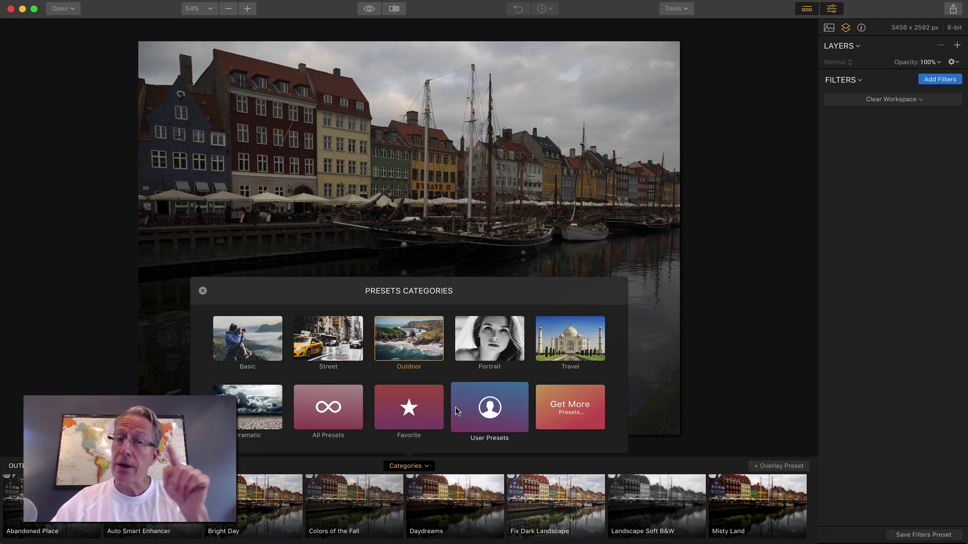
left_click(410, 468)
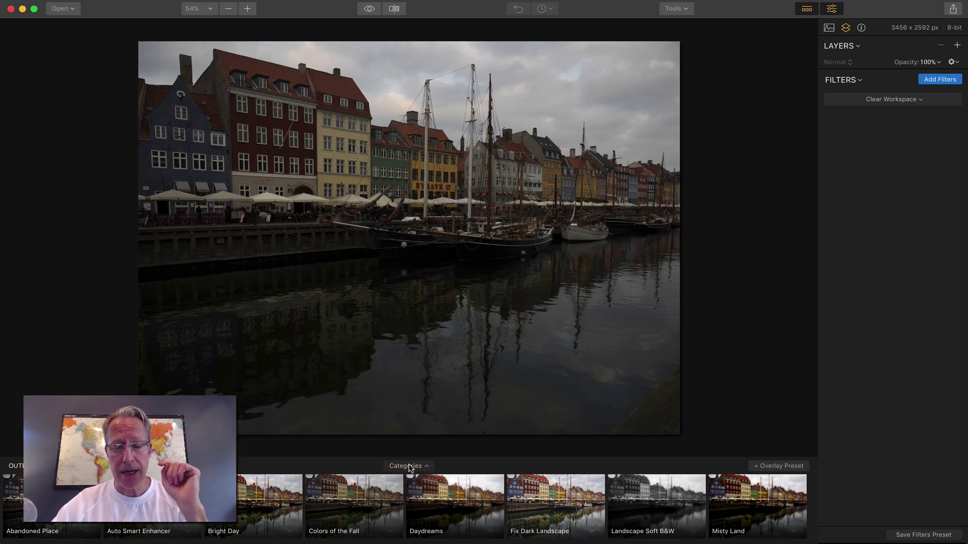
left_click(343, 507)
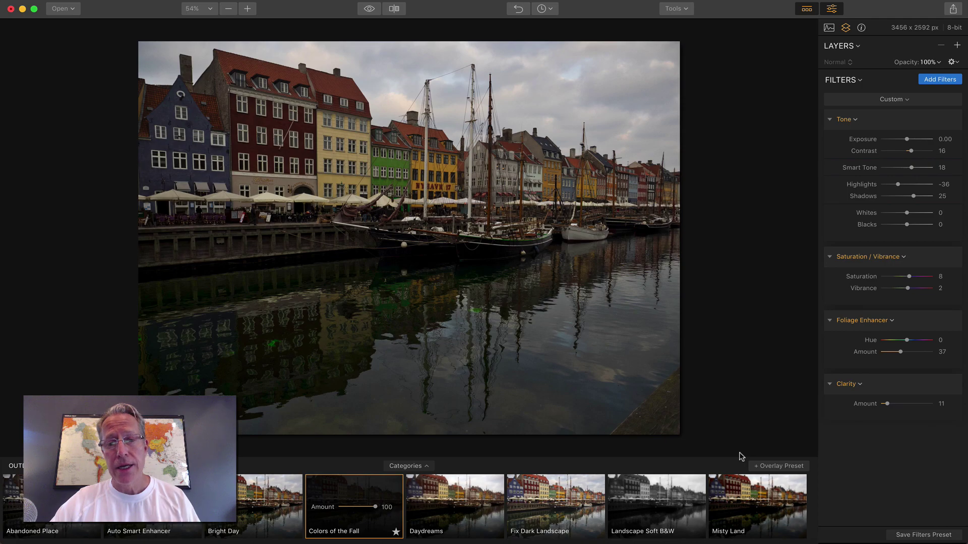
Add an overlay layer with Colors of the Fall, then hide the presets strip.
left_click(773, 466)
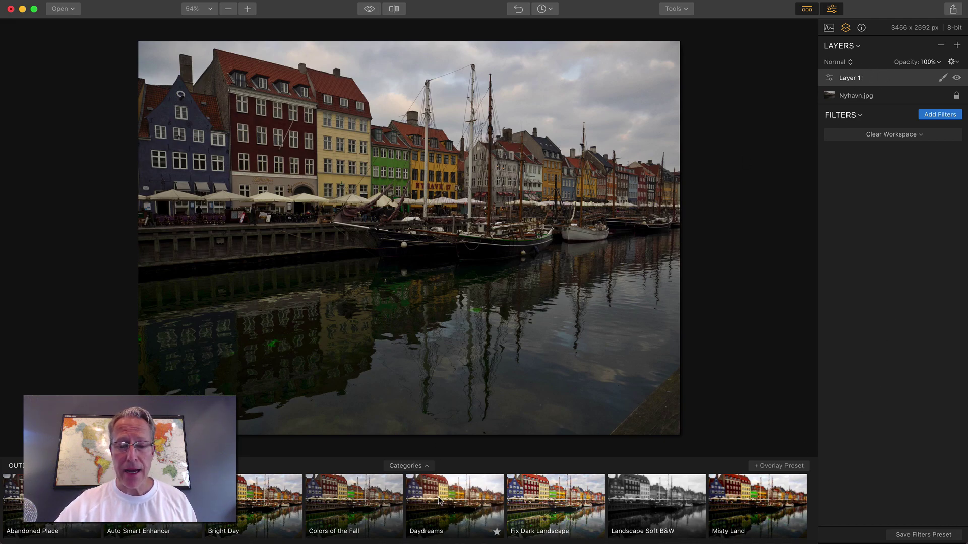
left_click(340, 498)
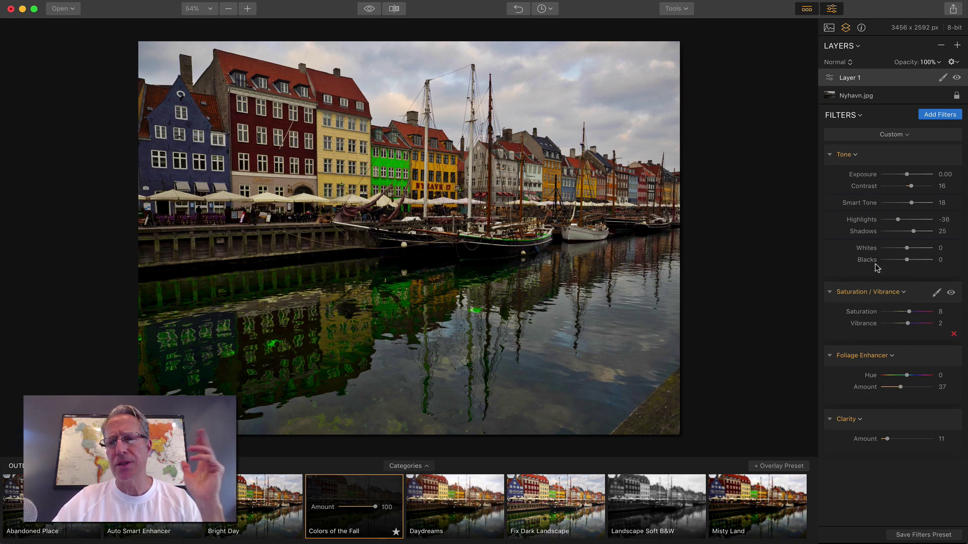
left_click(806, 9)
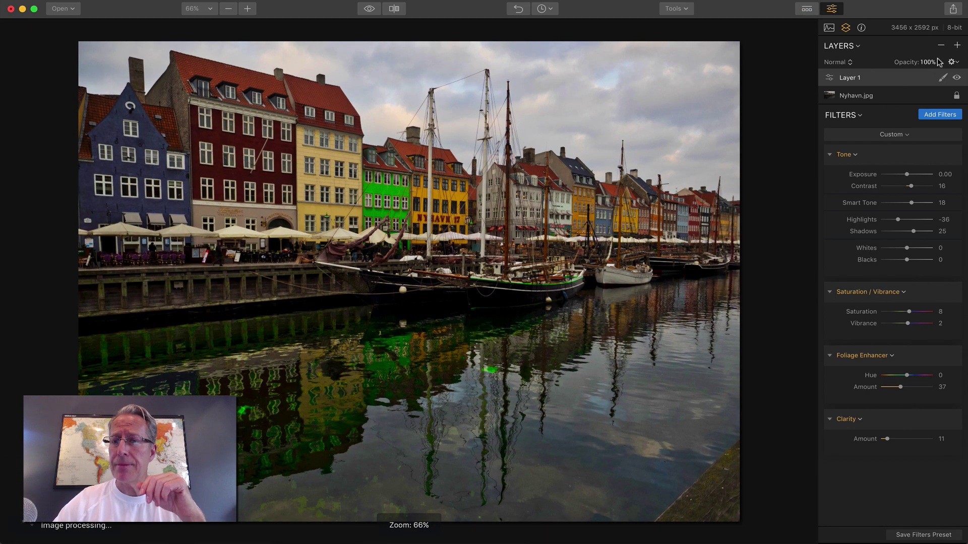
Delete overlay Layer 1 and choose Clear Workspace to remove all filters.
left_click(941, 46)
left_click(904, 118)
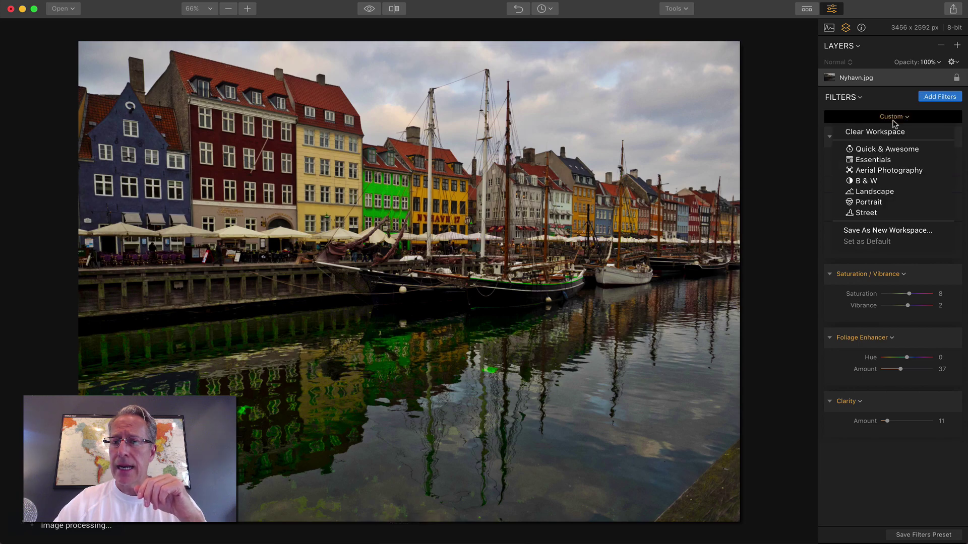
left_click(888, 132)
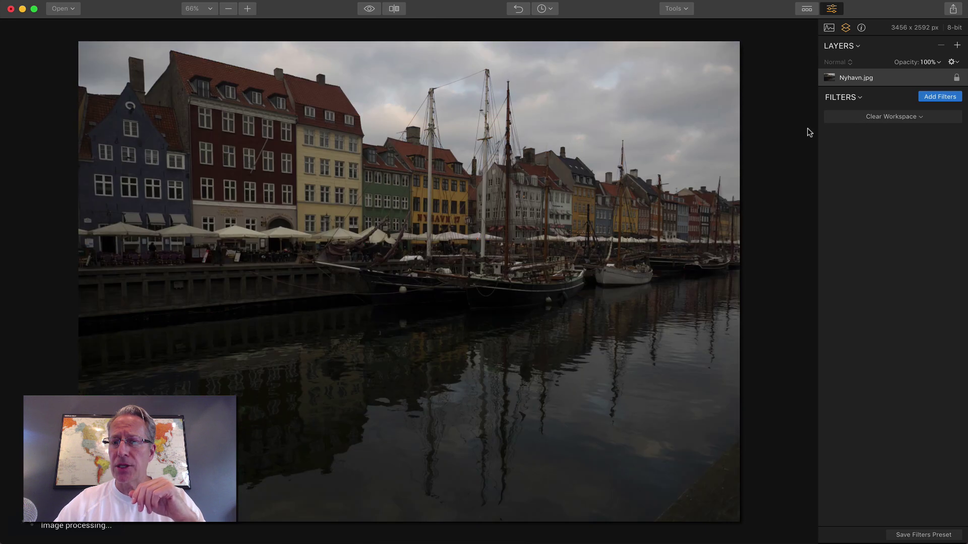
left_click(833, 10)
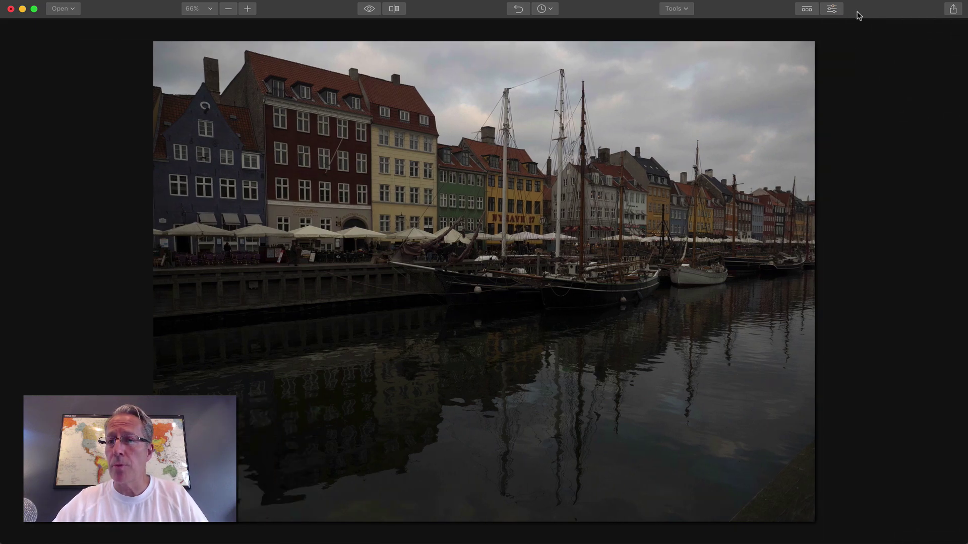
left_click(831, 11)
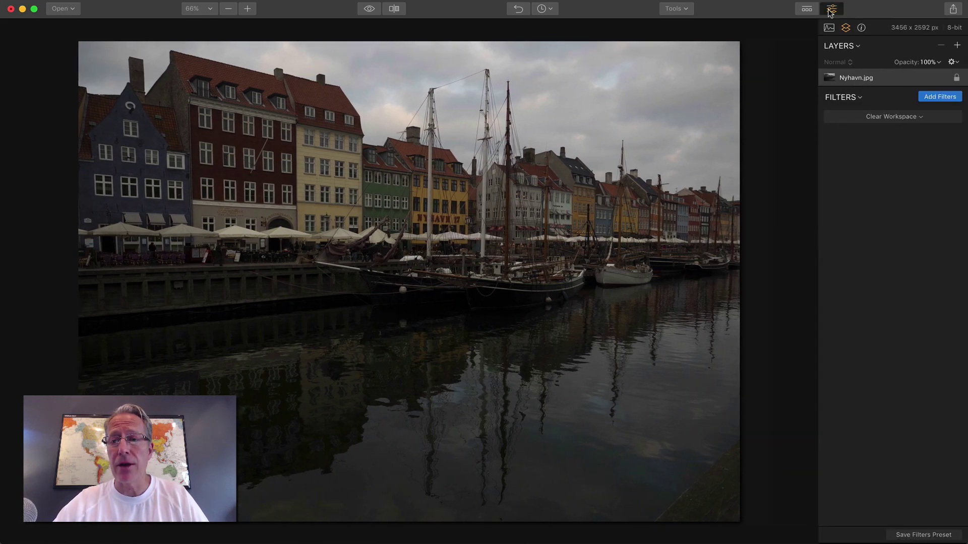
Look through the Share menu's export options and close it without sharing.
left_click(946, 12)
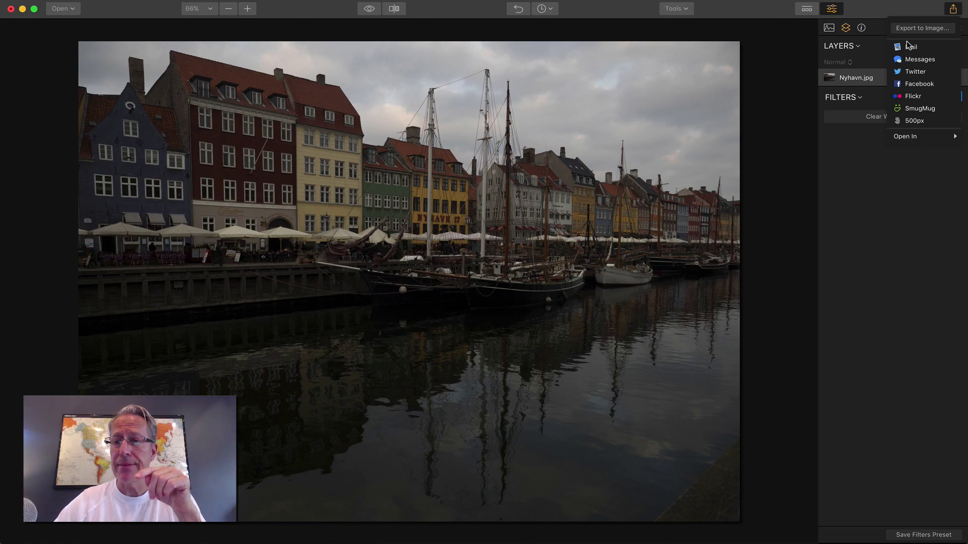
mouse_move(912, 137)
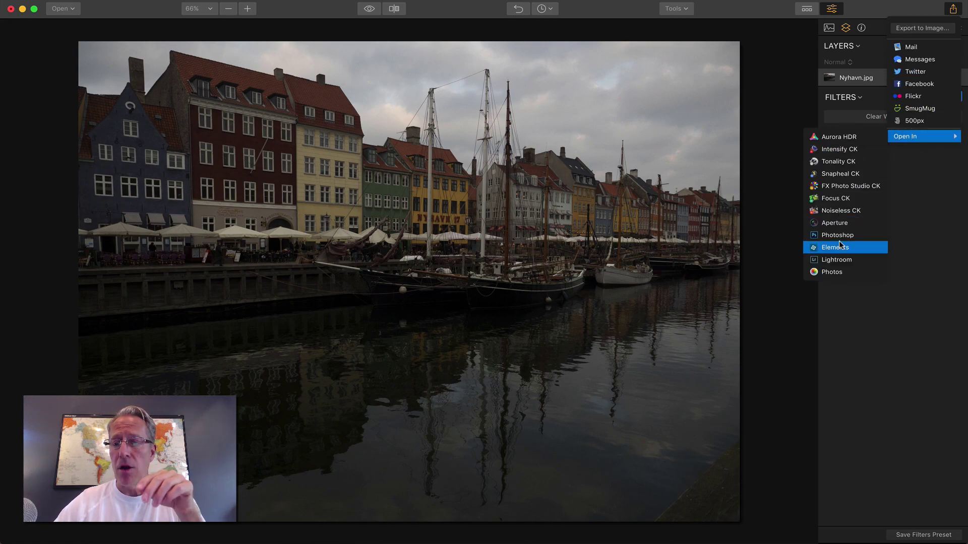
left_click(905, 246)
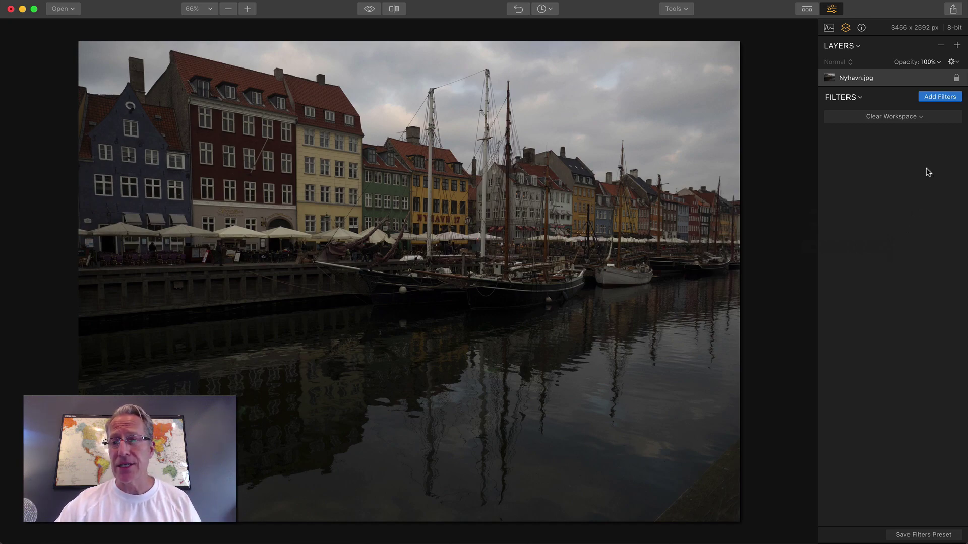
Open the Filters Catalog with the info description cards on and scroll the list.
left_click(932, 100)
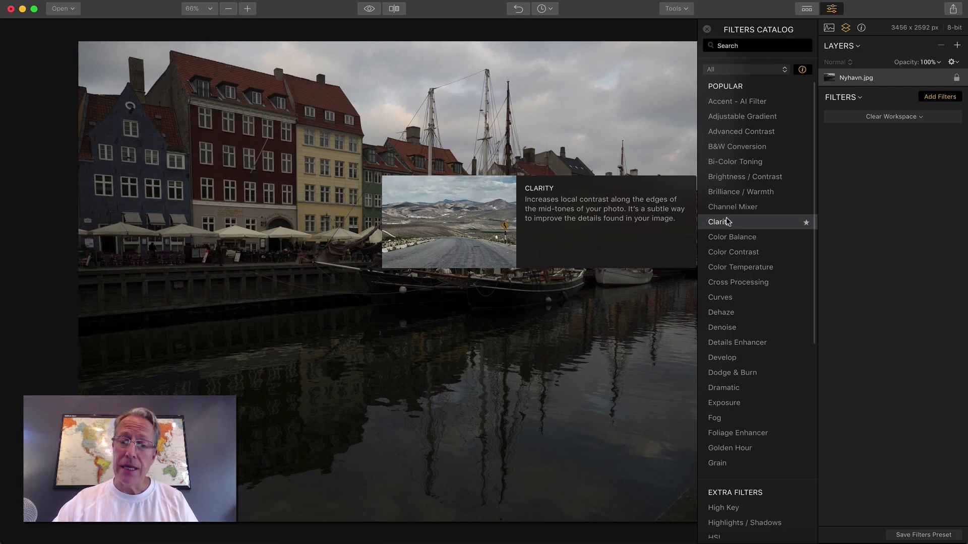
left_click(802, 70)
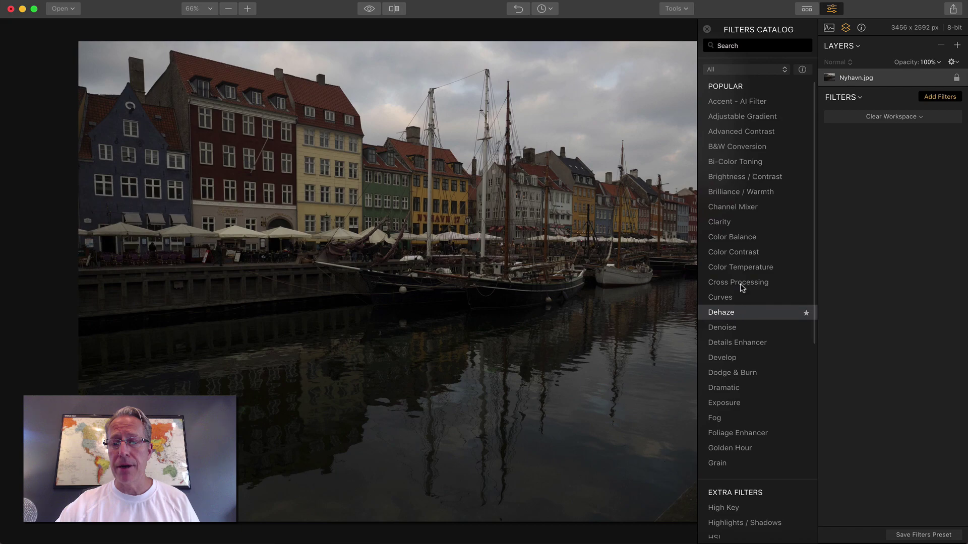
left_click(802, 69)
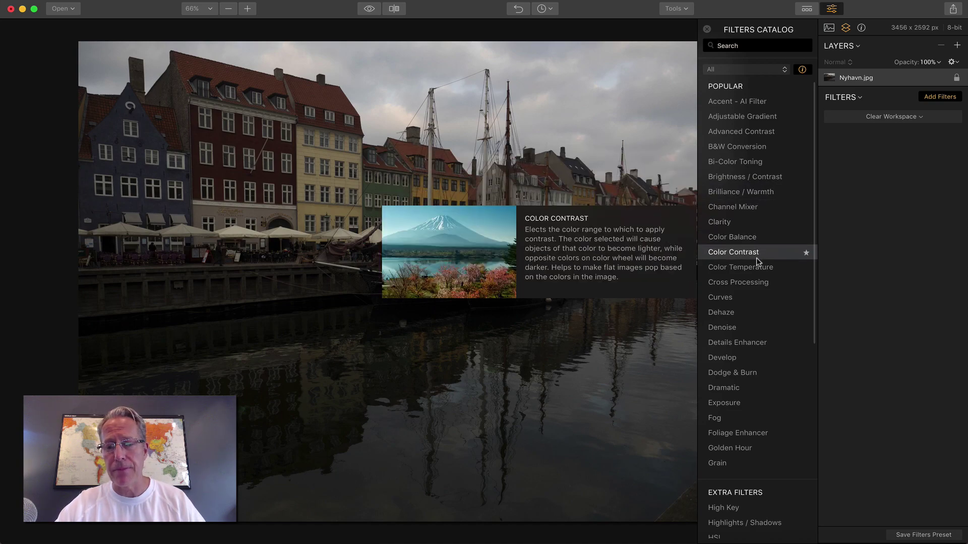
scroll(757, 258, "down", 2)
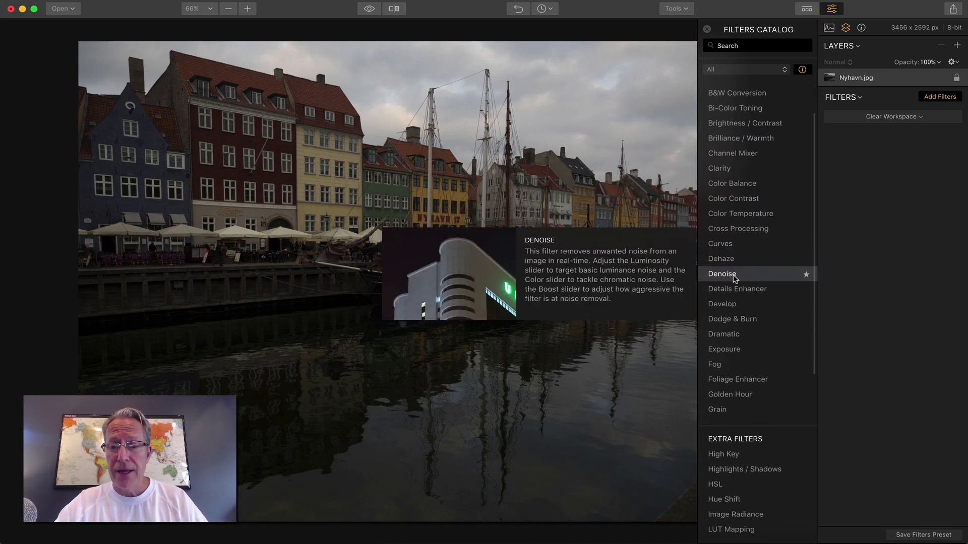
left_click(733, 277)
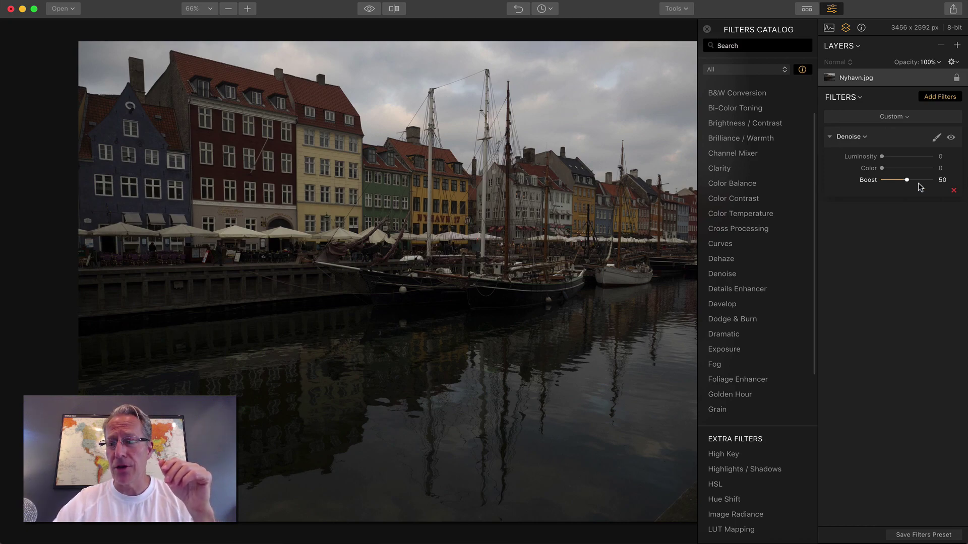
left_click(952, 191)
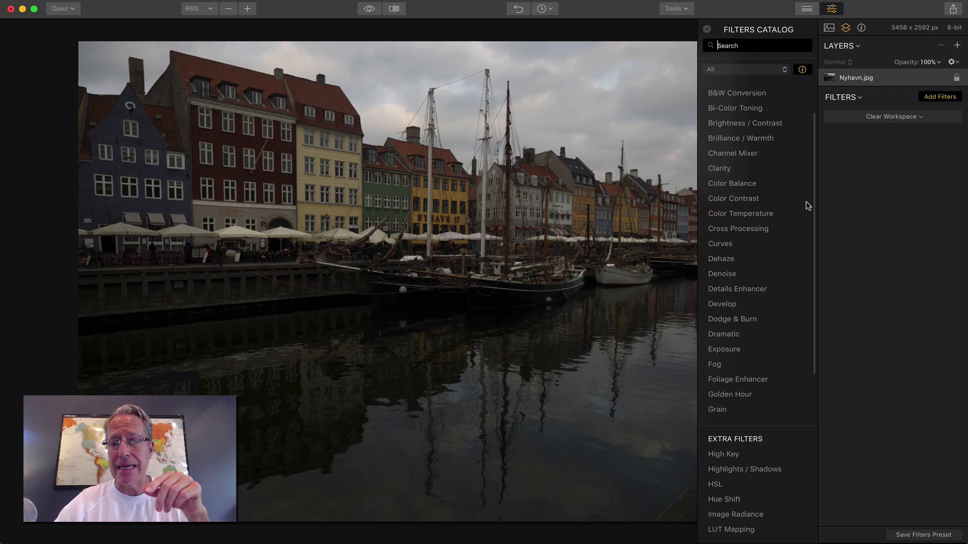
mouse_move(804, 200)
scroll(745, 201, "down", 2)
scroll(745, 202, "down", 3)
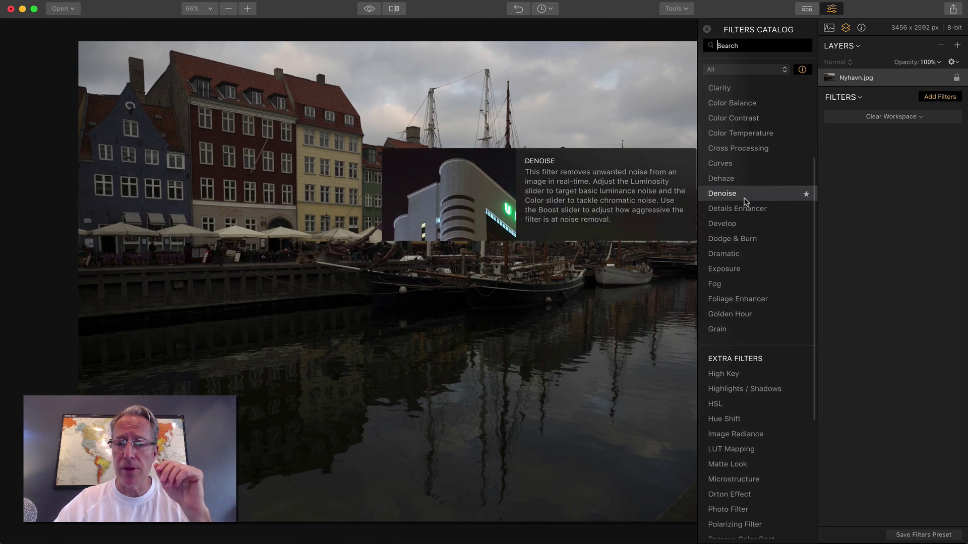
Add the Develop filter, browse its Basic, Lens and Transform controls, then delete it.
left_click(732, 221)
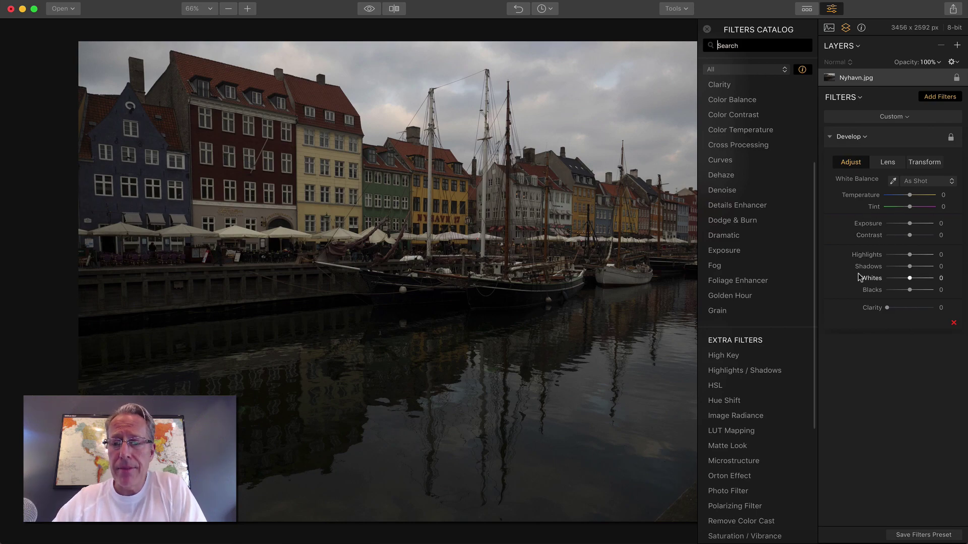
left_click(885, 162)
left_click(924, 163)
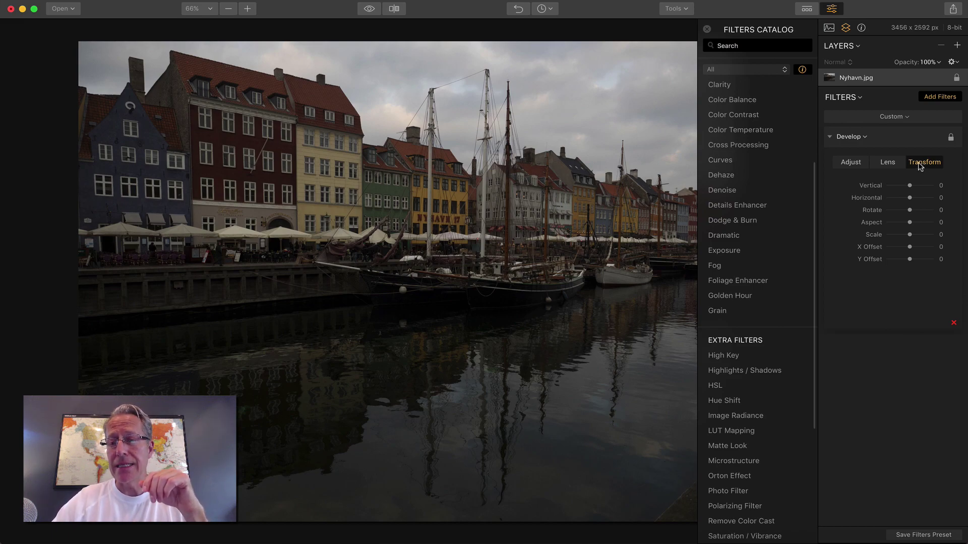
left_click(888, 163)
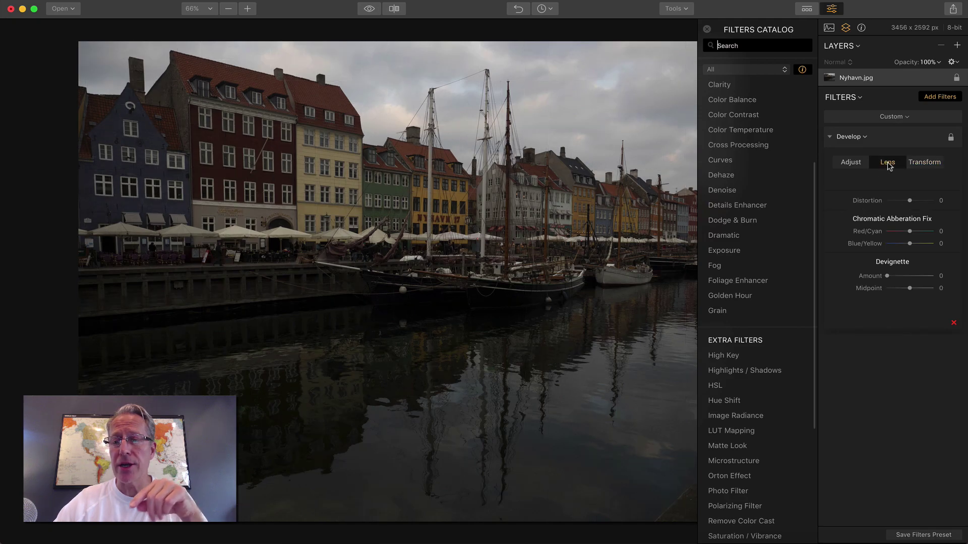
left_click(851, 162)
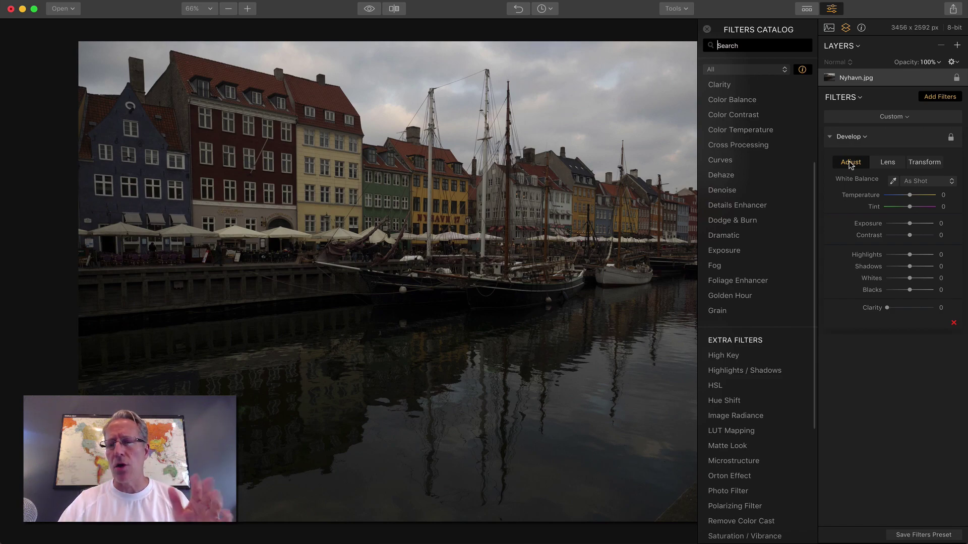
left_click(952, 325)
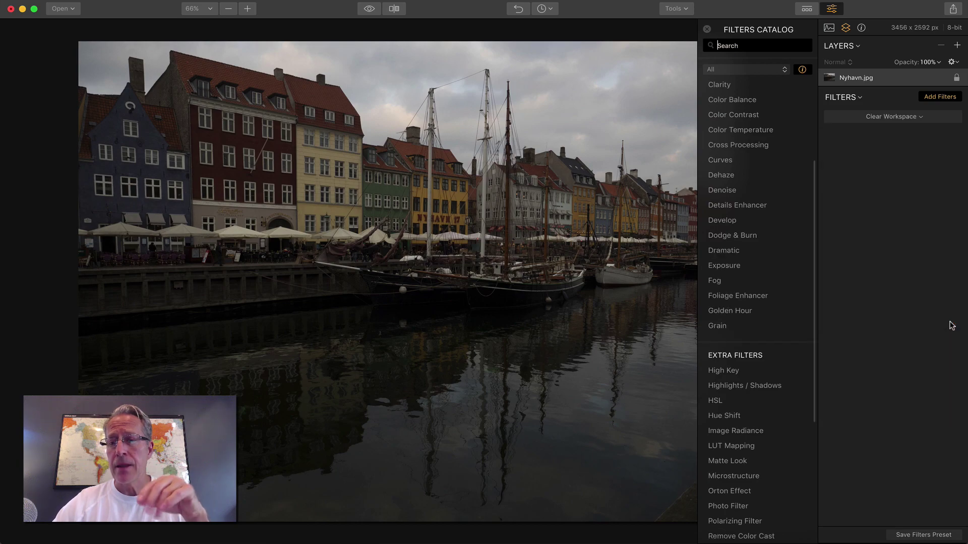
Try Dodge & Burn and Hue Shift (hue dragged toward magenta), removing both filters.
left_click(733, 235)
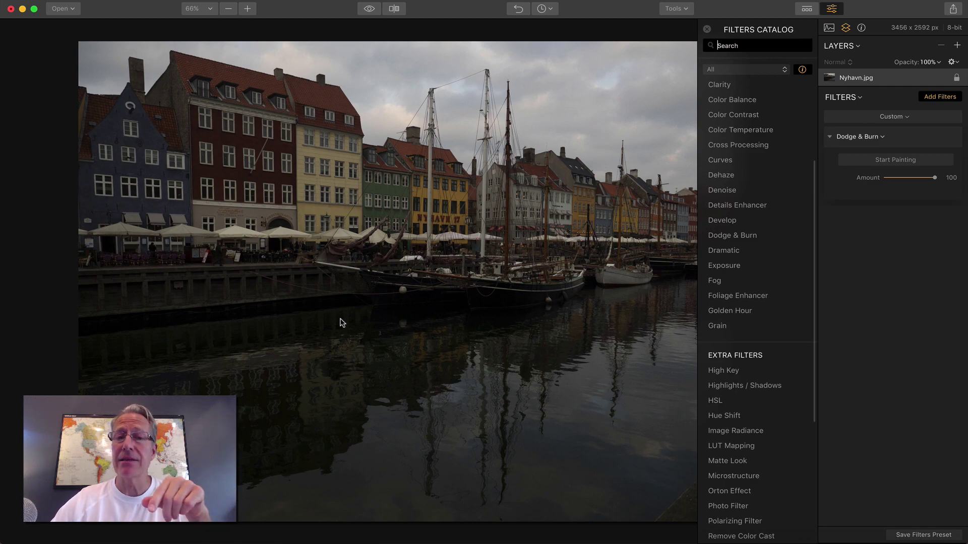
left_click(951, 195)
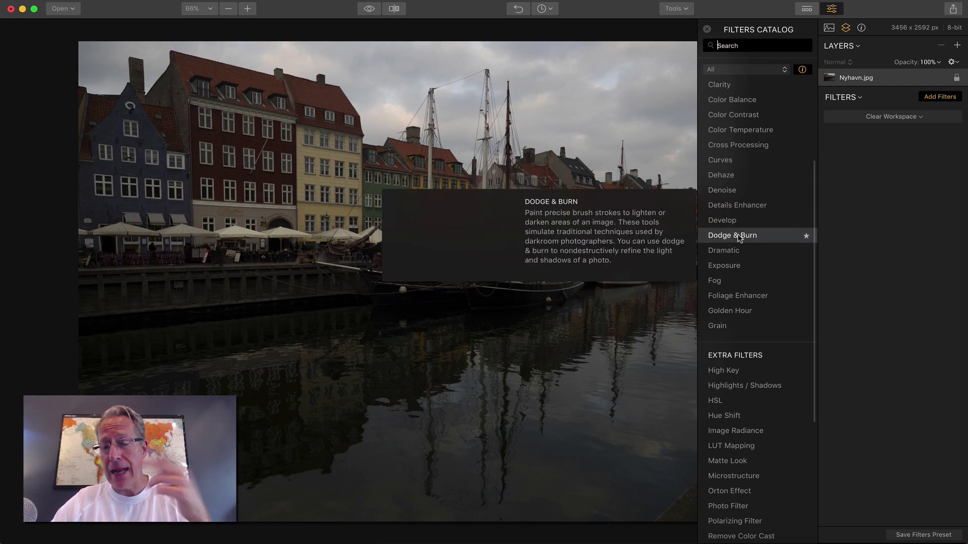
scroll(738, 235, "down", 1)
scroll(739, 238, "down", 8)
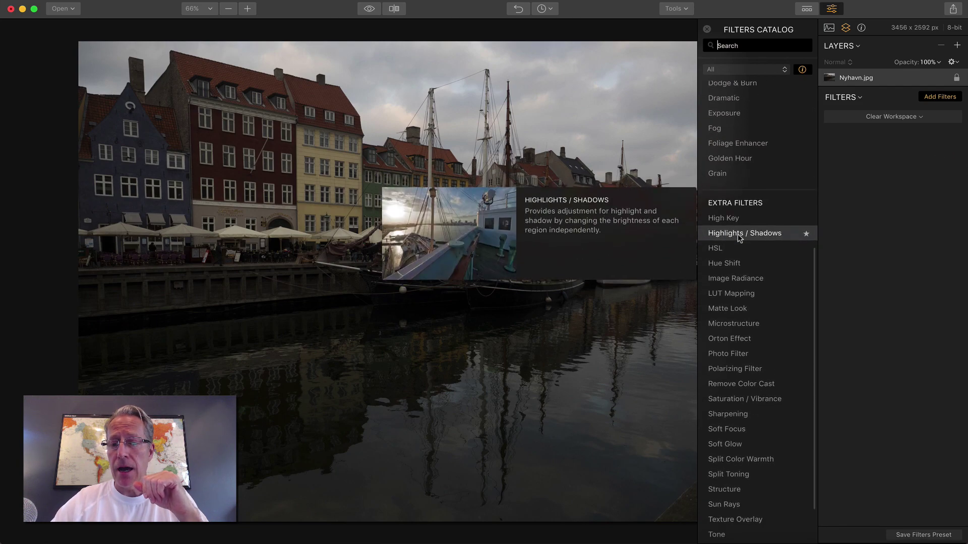
left_click(737, 235)
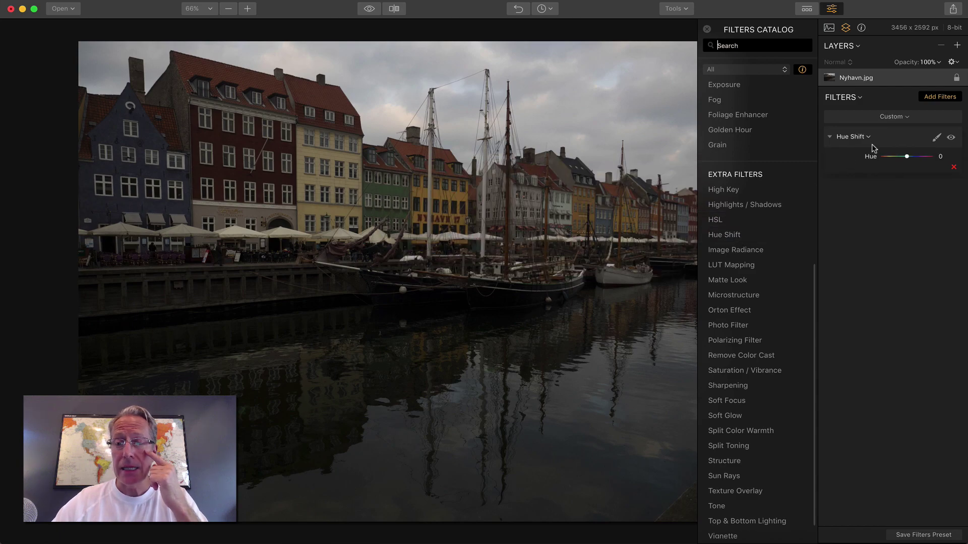
mouse_move(907, 156)
left_mouse_down()
mouse_move(920, 155)
mouse_move(889, 153)
left_mouse_up()
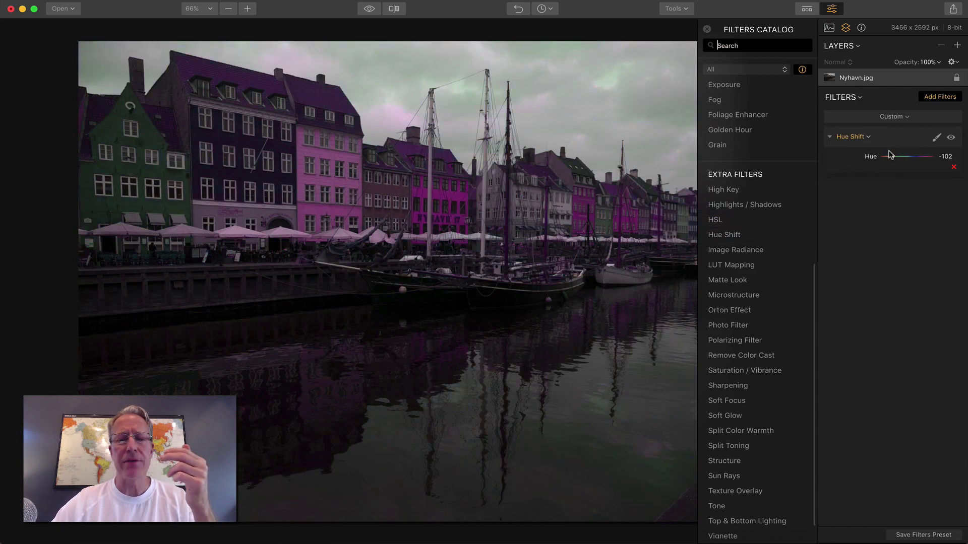
left_click(952, 167)
mouse_move(726, 295)
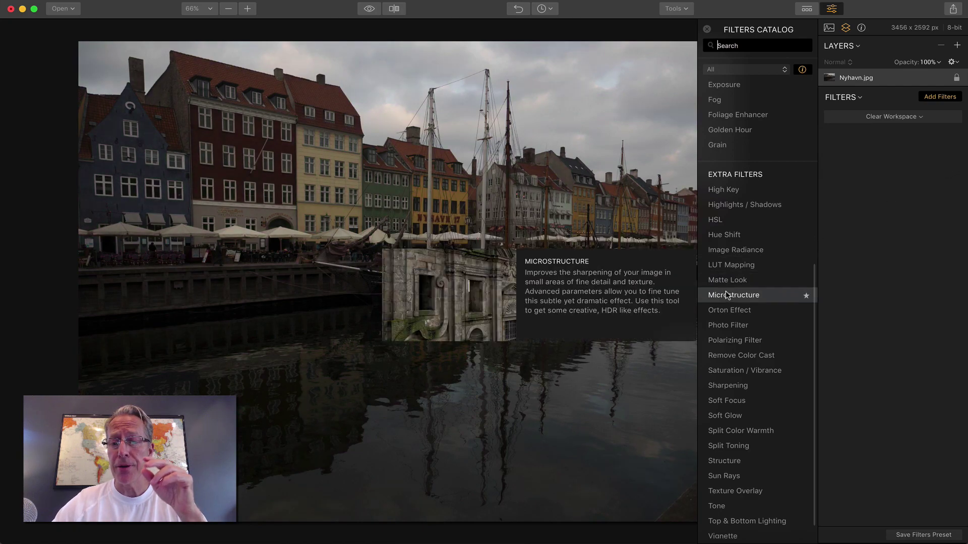
left_click(739, 265)
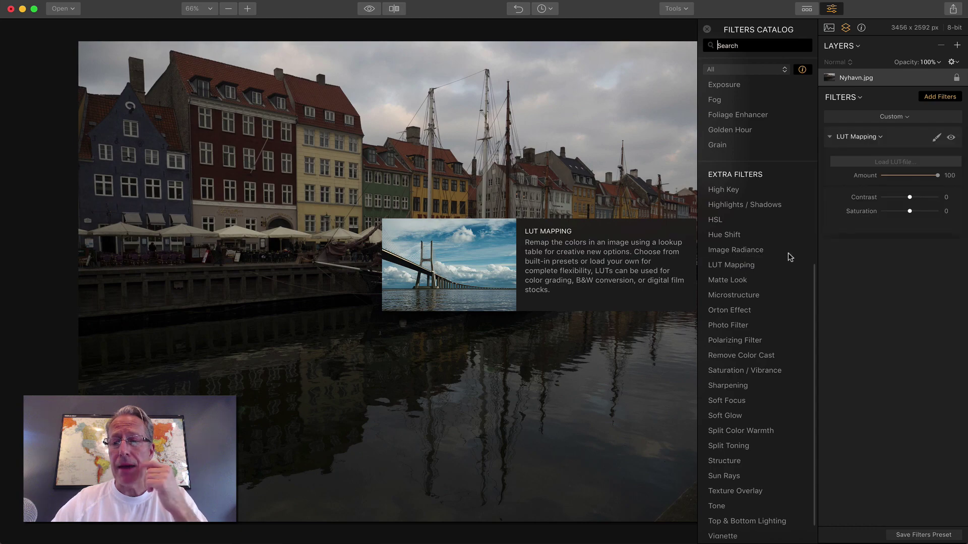
Load FGCineTealOrange1.cube with Contrast -48 and Saturation 52, toggling it to compare.
left_click(889, 163)
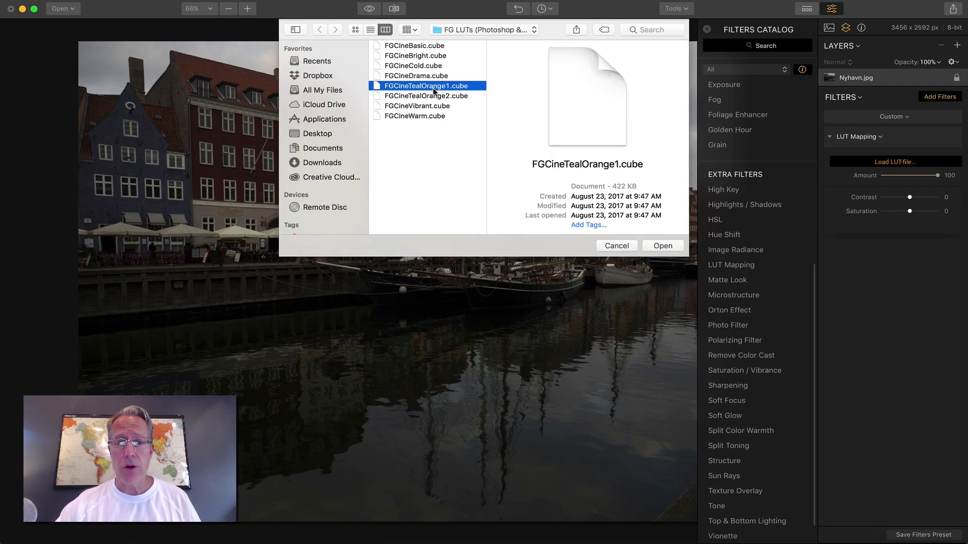
left_click(661, 246)
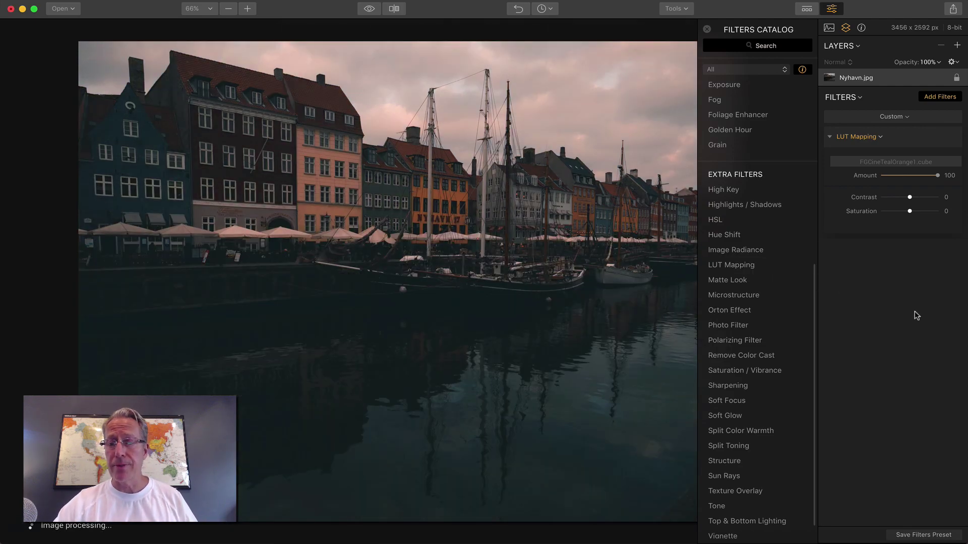
left_click_drag(937, 176, 918, 211)
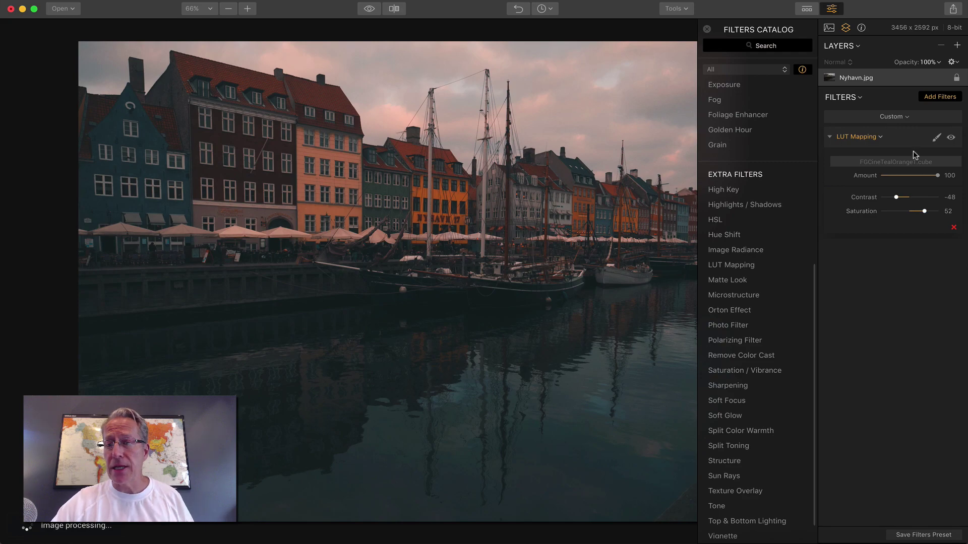
left_click(951, 138)
left_click(950, 137)
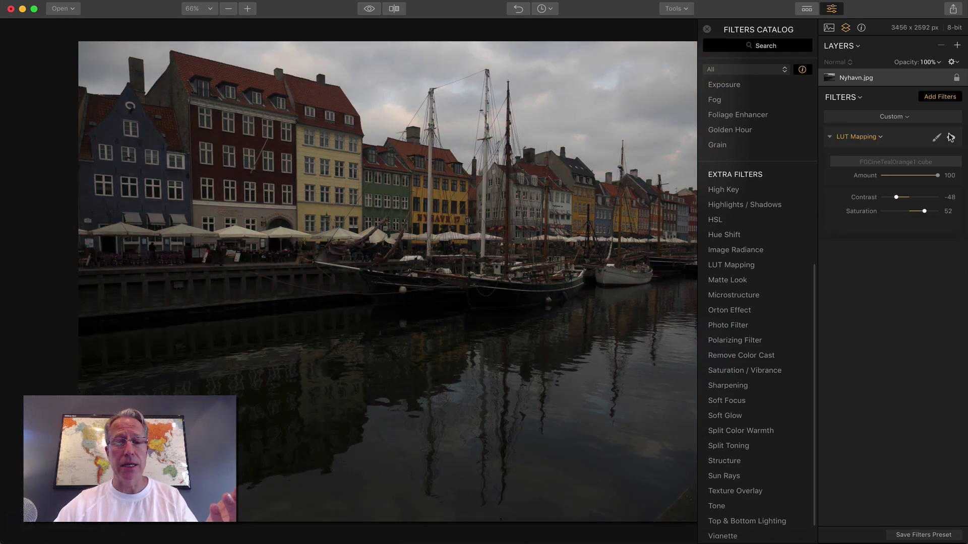
Delete the LUT Mapping filter and locate Matte Look among the Extra Filters.
left_click(950, 228)
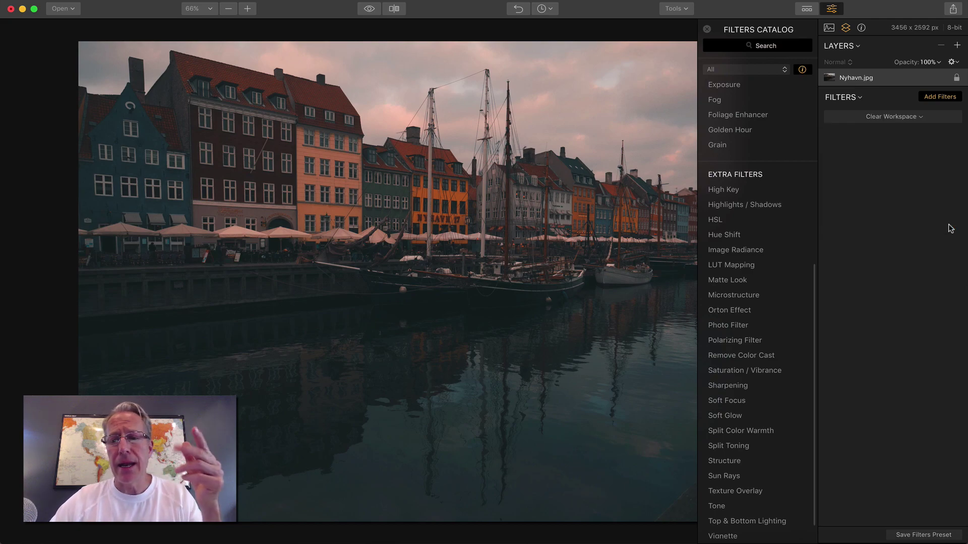
mouse_move(795, 248)
mouse_move(754, 267)
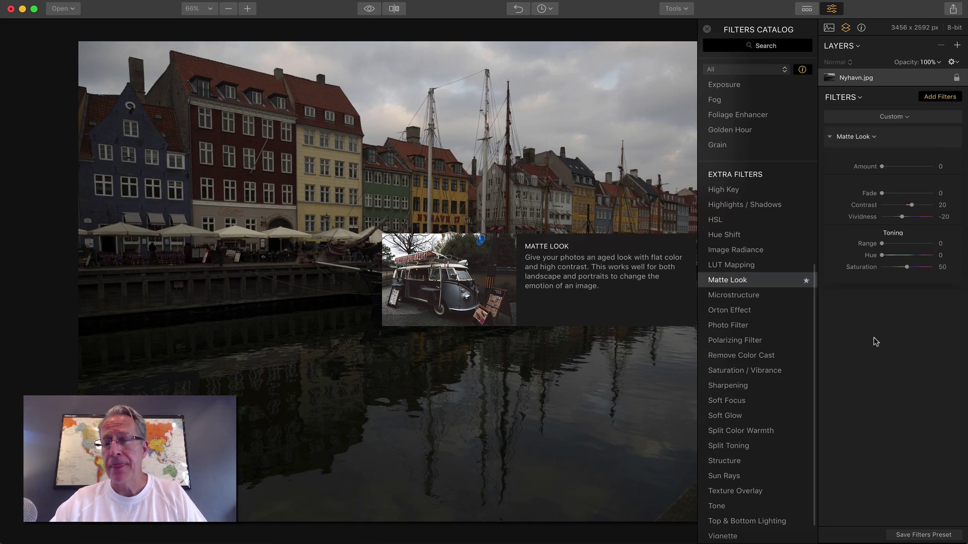
Add Matte Look: Amount 51, Fade 30, Contrast 48, Vividness 29, Toning Range 36, Hue 220, Saturation 85.
left_click(754, 273)
left_click_drag(881, 167, 886, 194)
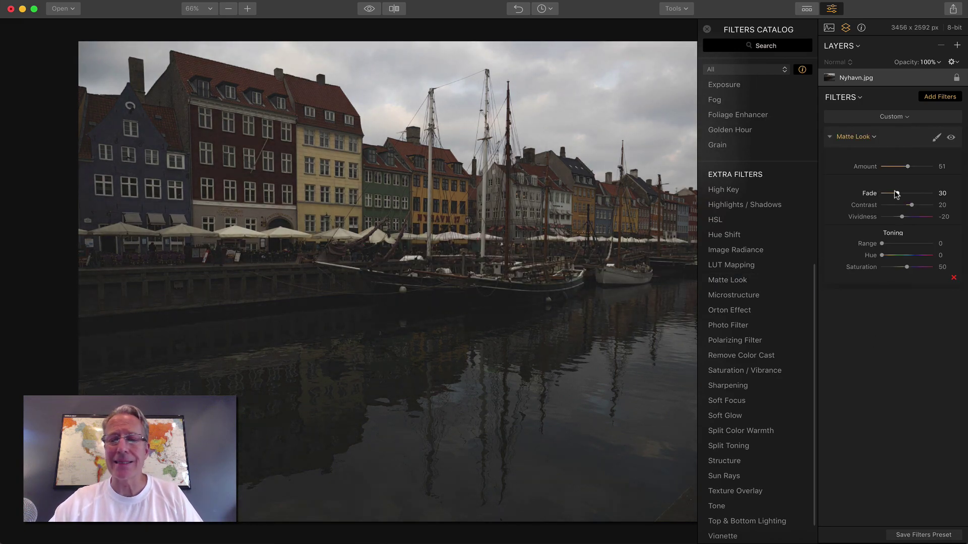
left_click_drag(895, 214, 918, 205)
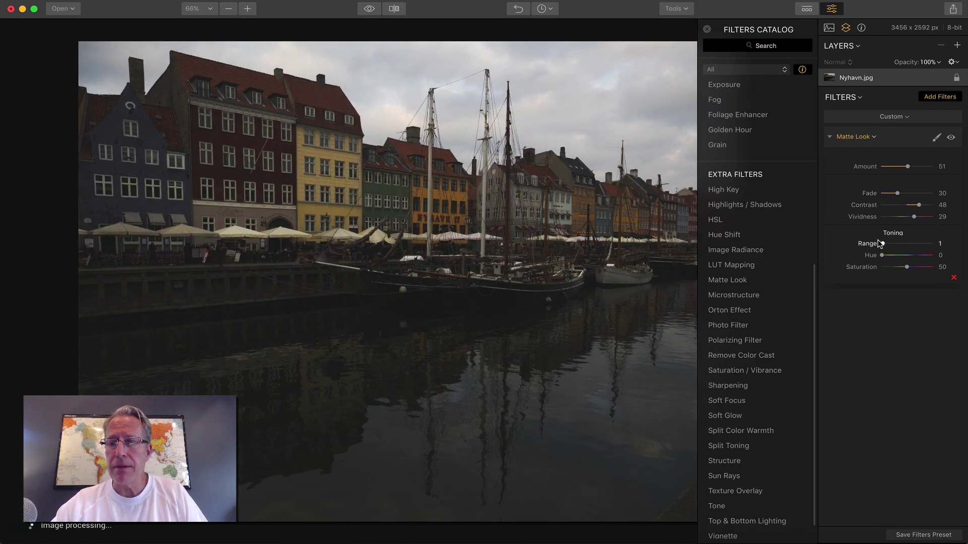
left_click_drag(881, 244, 922, 267)
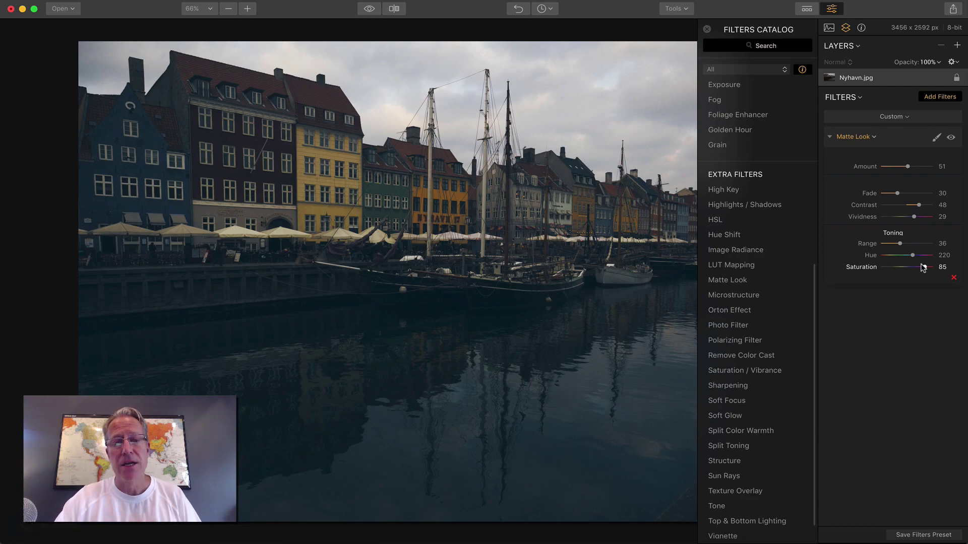
left_click_drag(923, 267, 924, 267)
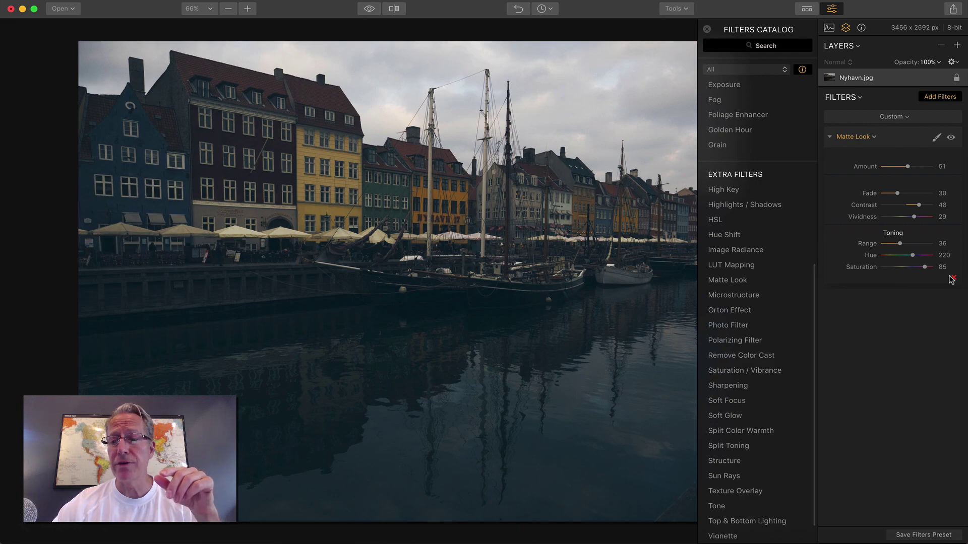
Remove the Matte Look filter and scroll the catalog down to Sun Rays.
left_click(951, 279)
mouse_move(754, 312)
scroll(755, 313, "down", 1)
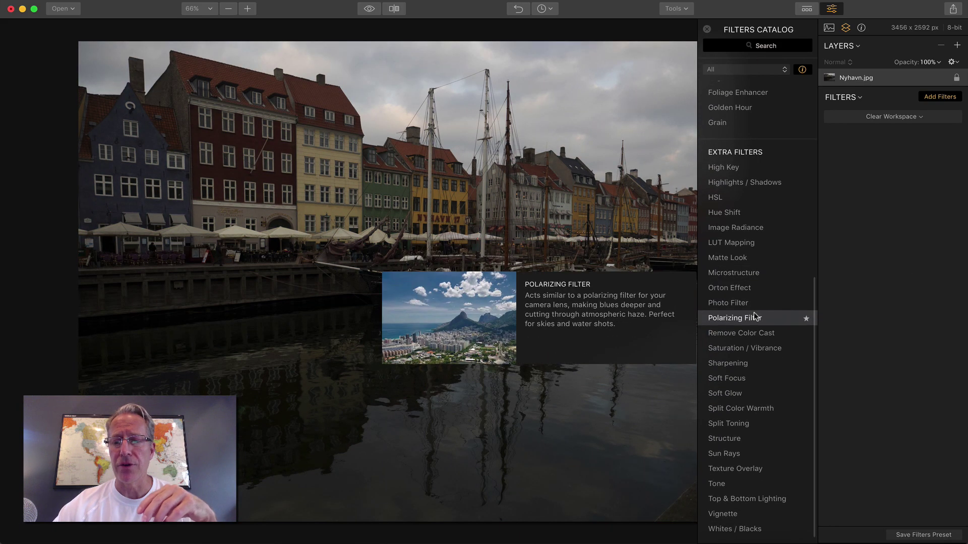
mouse_move(742, 347)
mouse_move(743, 393)
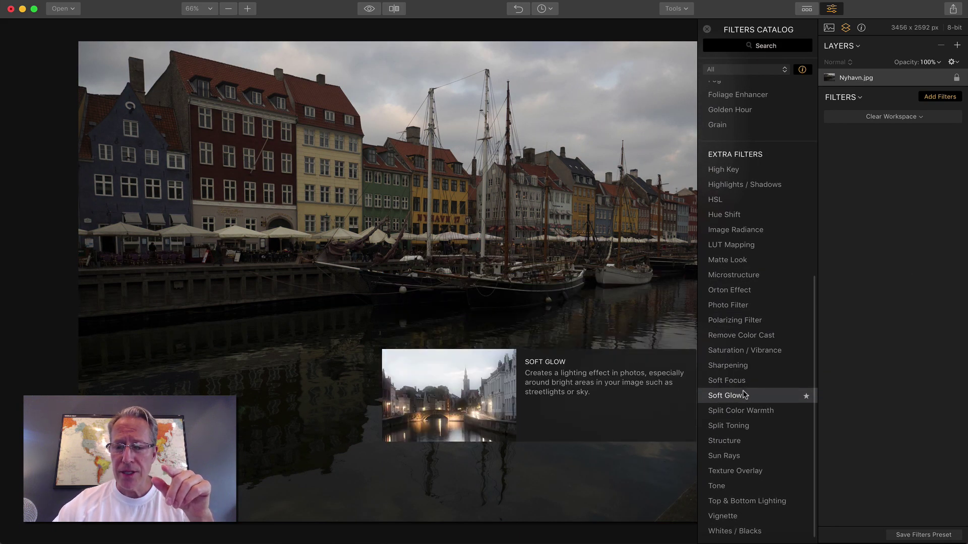
Add Sun Rays with its sun centre in the upper-right sky, then delete it.
left_click(735, 453)
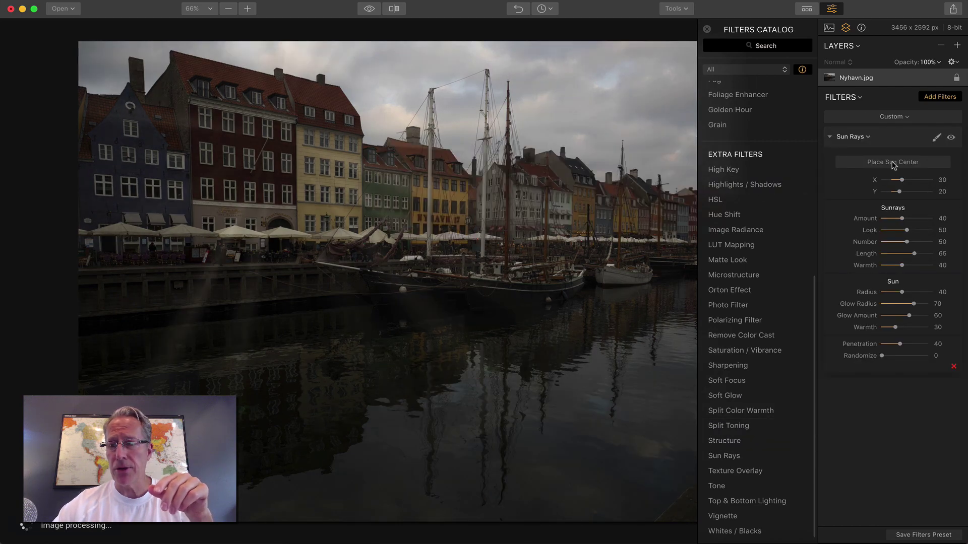
left_click(896, 162)
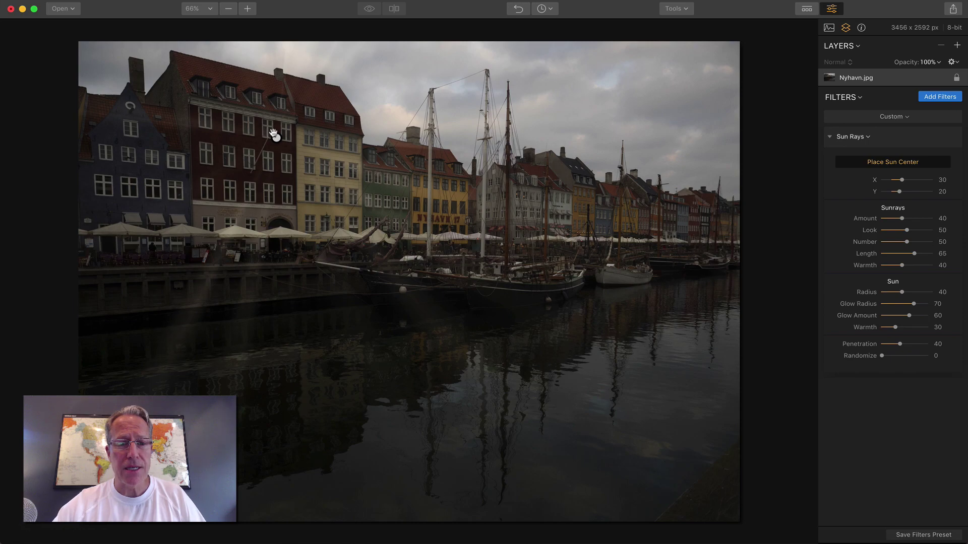
left_click_drag(274, 134, 625, 111)
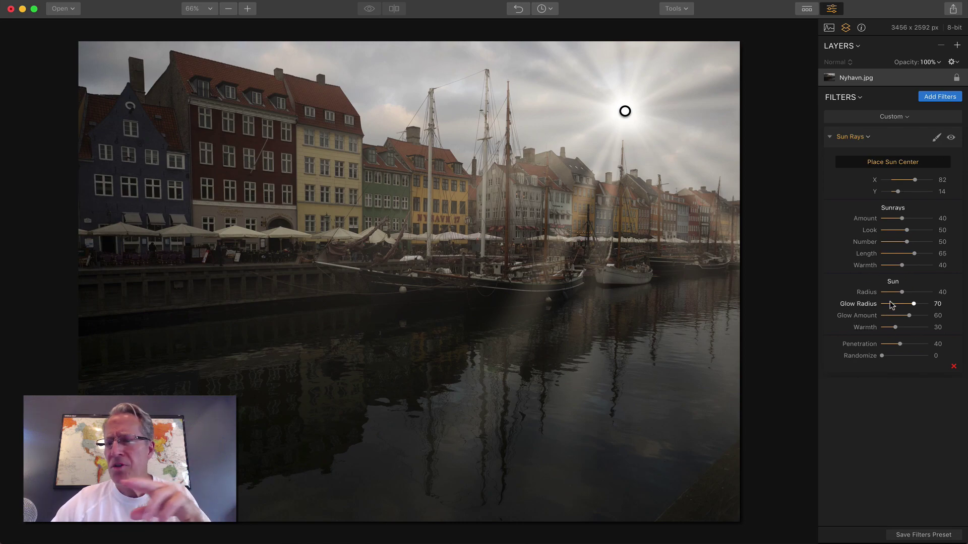
left_click(879, 163)
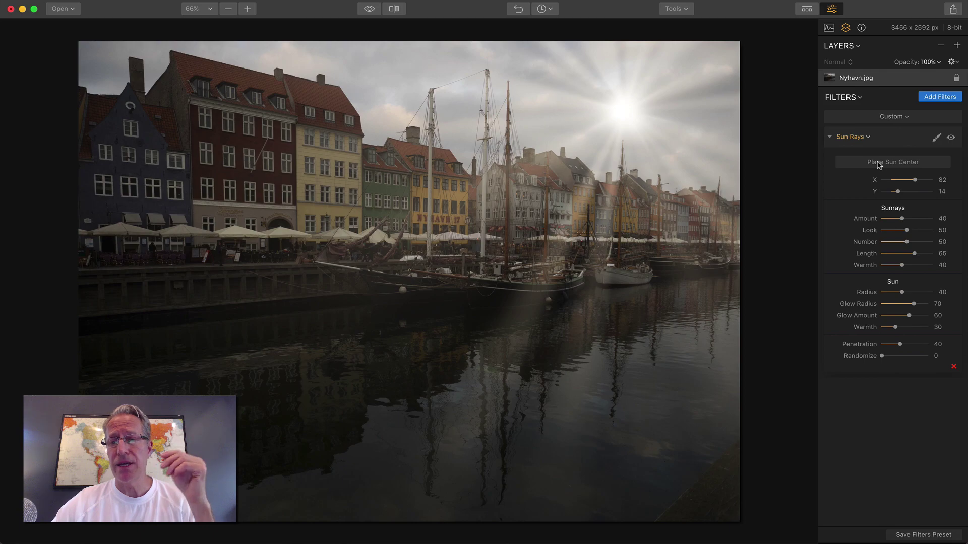
left_click(952, 367)
Remove the Sun Rays filter and add Accent AI, Color Temperature and Saturation / Vibrance filters.
left_click(952, 367)
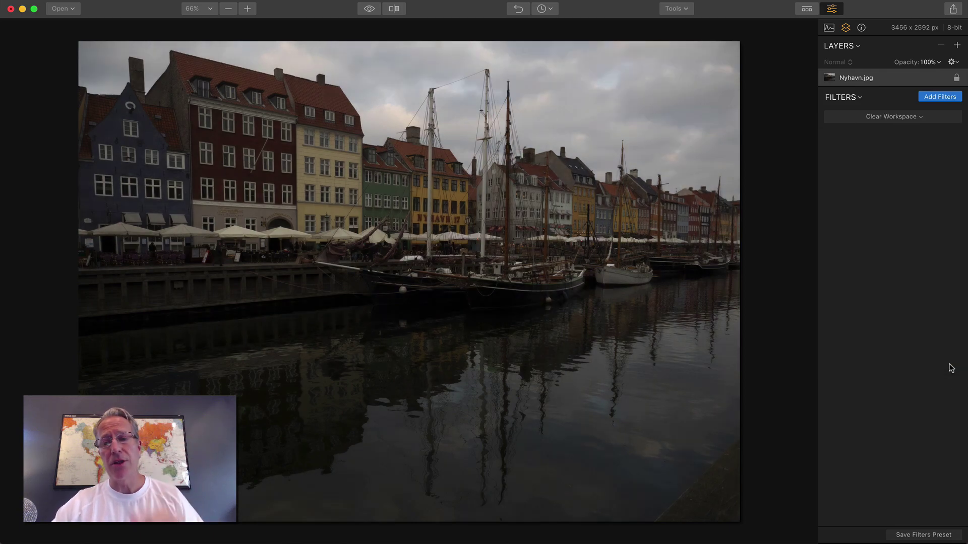
left_click(950, 96)
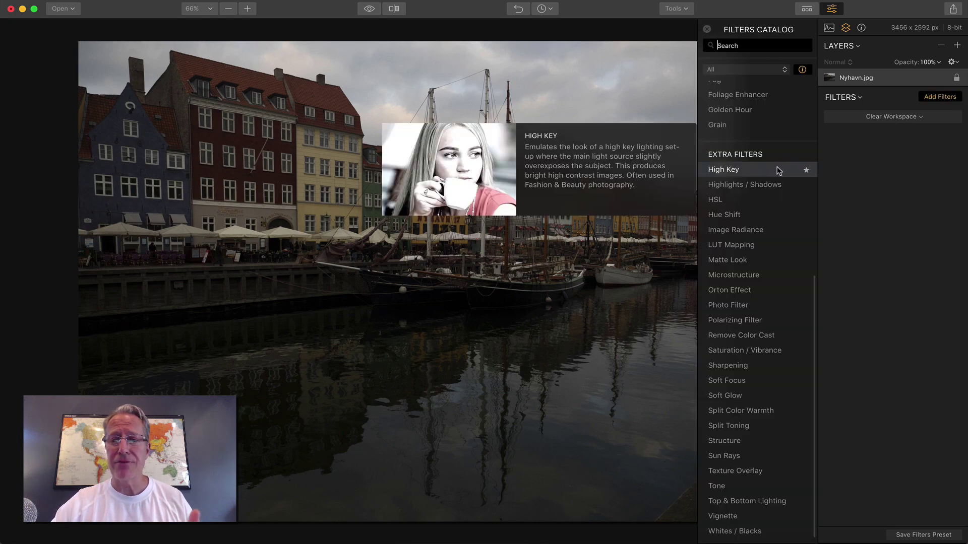
scroll(771, 201, "up", 10)
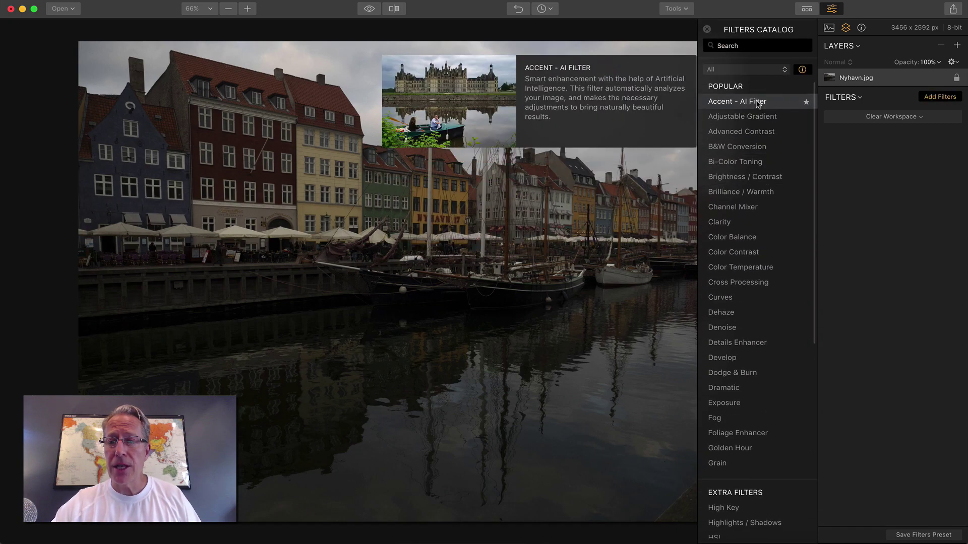
left_click(758, 101)
left_click(765, 267)
scroll(765, 272, "down", 5)
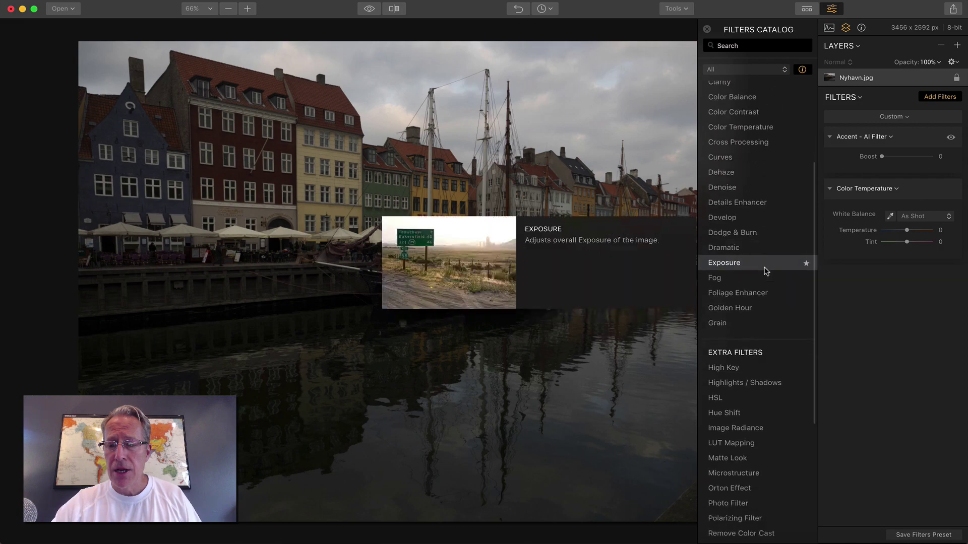
scroll(765, 272, "down", 5)
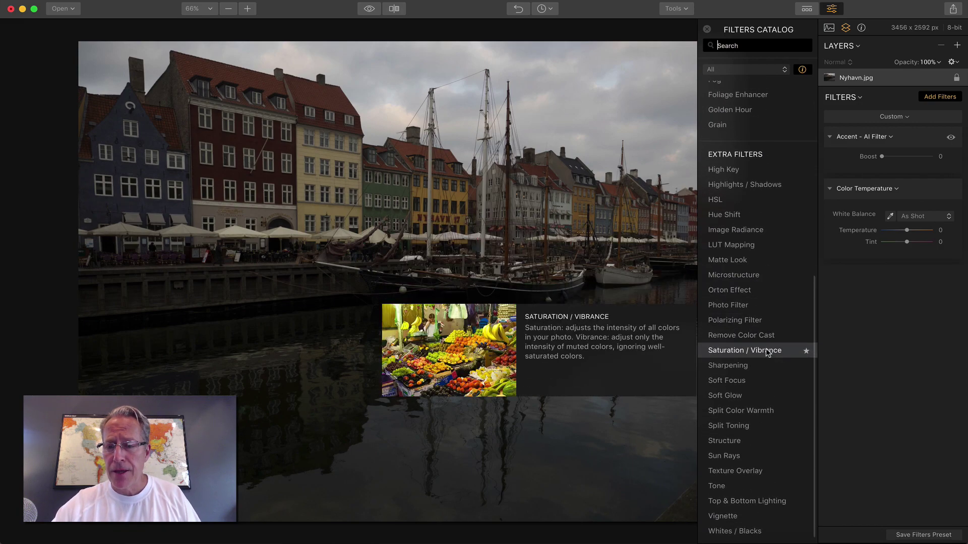
left_click(766, 351)
left_click(707, 29)
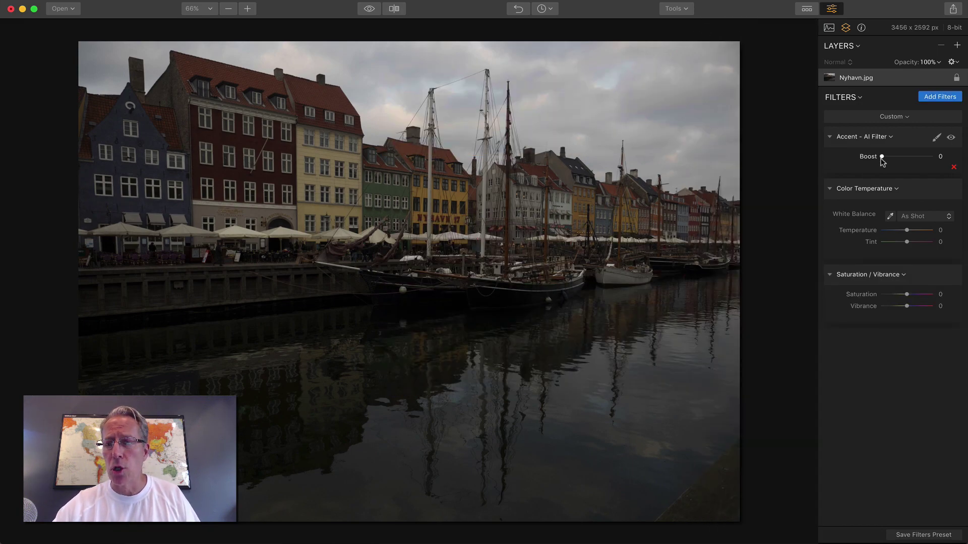
Set Boost 38, Temperature -19, Tint 17, Saturation 9, Vibrance 39, then compare with the original.
left_click_drag(881, 157, 901, 157)
left_click_drag(901, 230, 911, 244)
left_click_drag(906, 295, 915, 308)
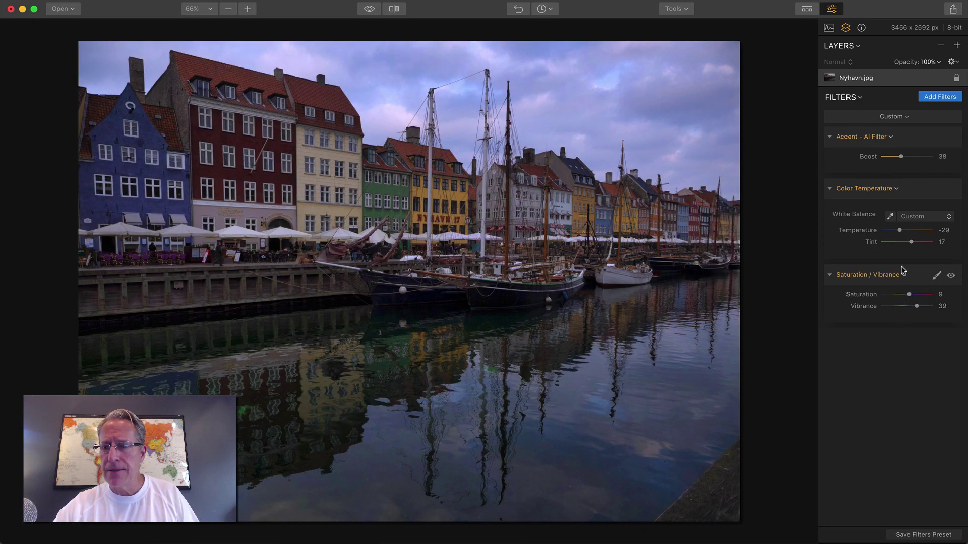
left_click_drag(898, 230, 901, 231)
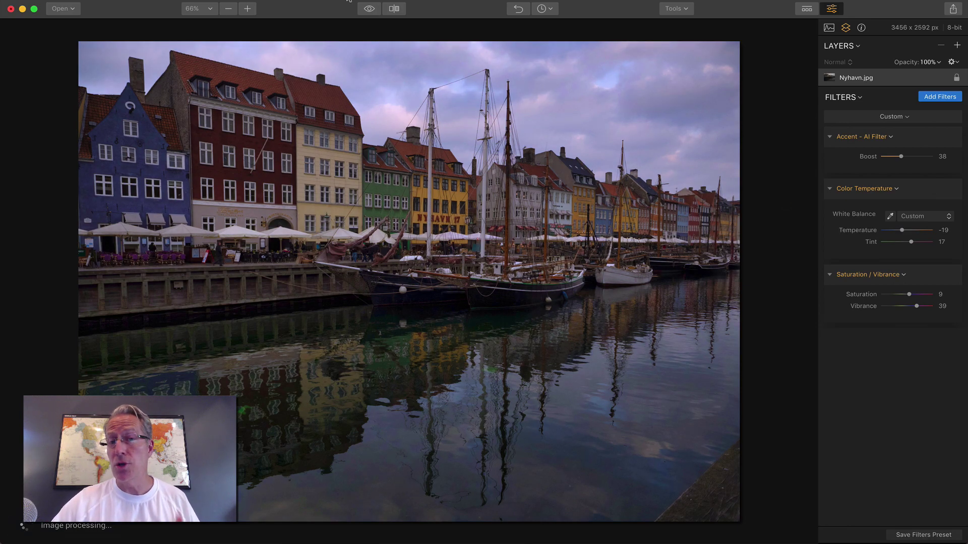
left_click(369, 9)
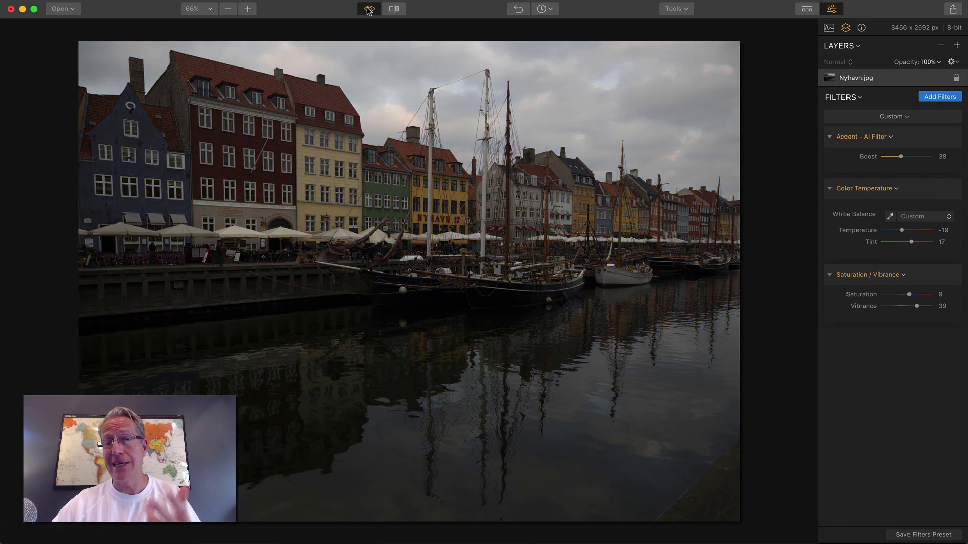
left_click(369, 9)
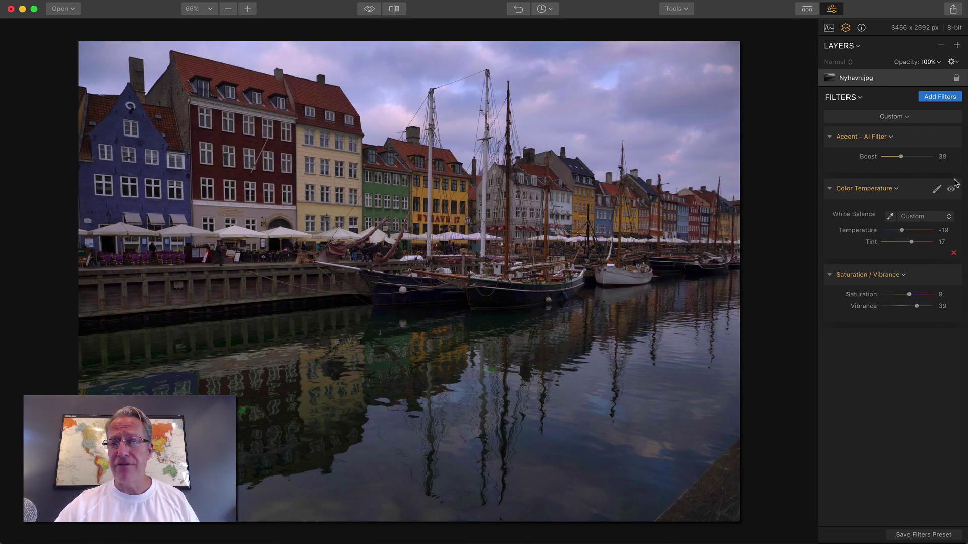
Add a Sun Rays filter to the photo.
left_click(942, 96)
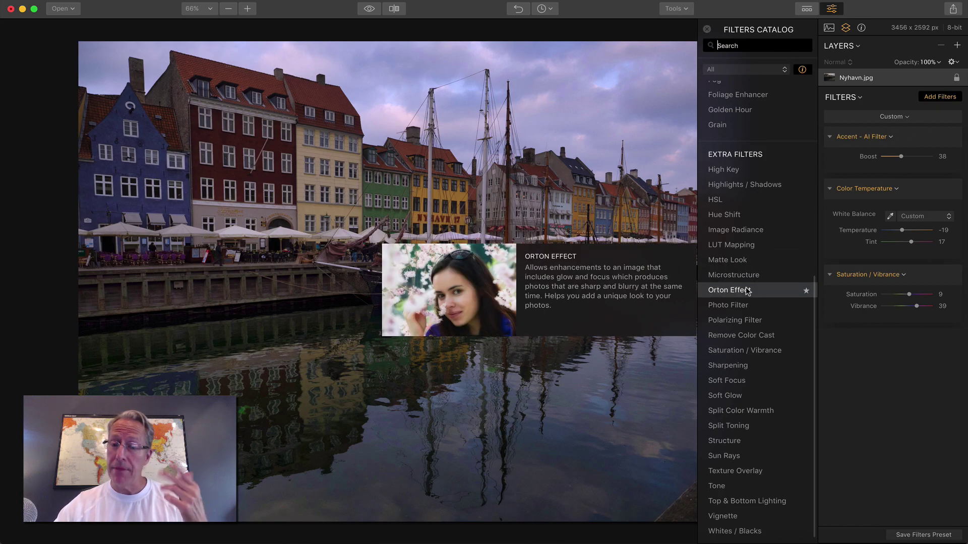
left_click(748, 460)
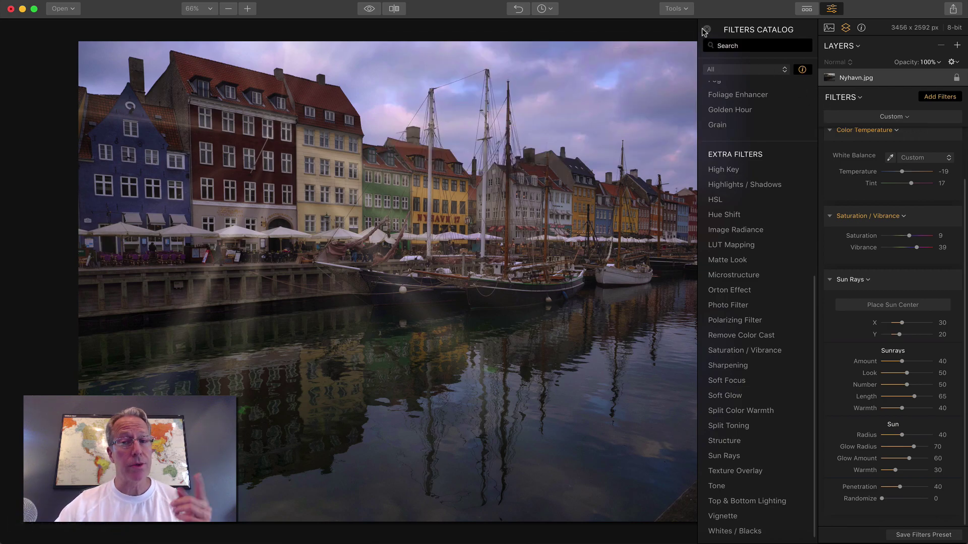
left_click(931, 98)
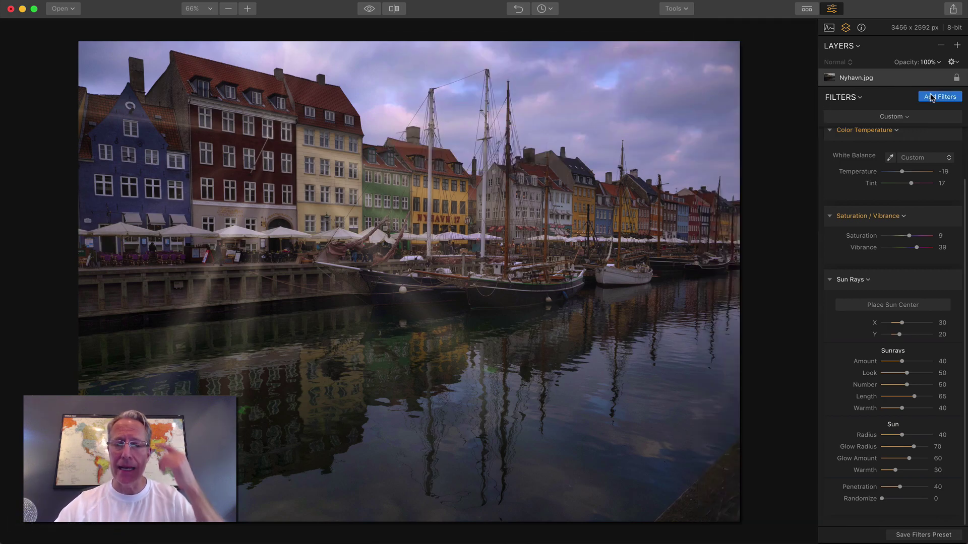
Place the sun centre behind the rooftops right of the tall masts, at X 77, Y 26.
left_click(915, 308)
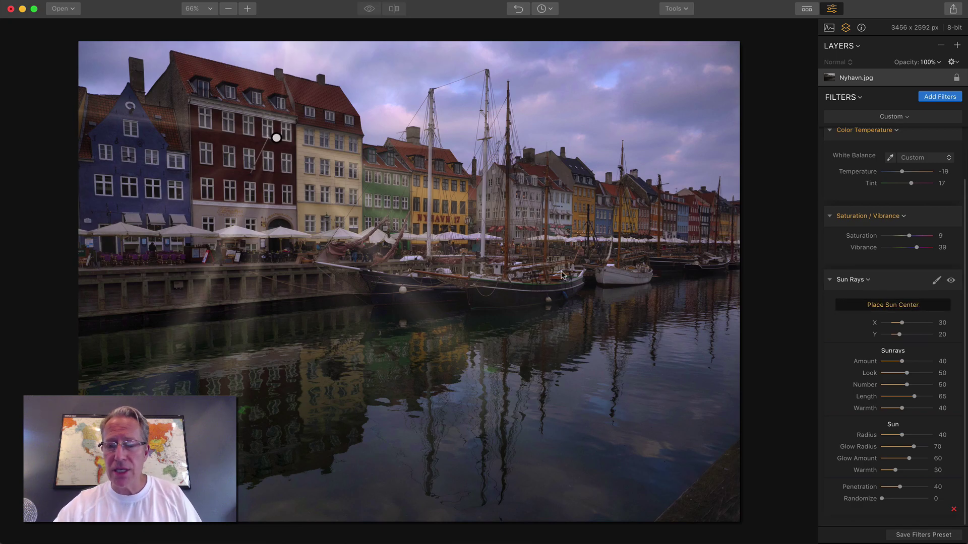
left_click_drag(277, 139, 637, 106)
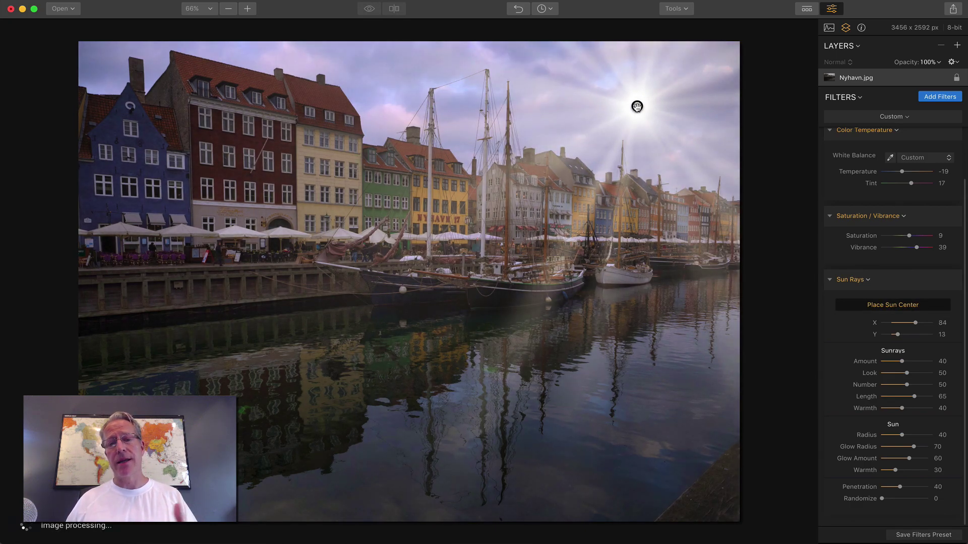
left_click_drag(637, 106, 603, 134)
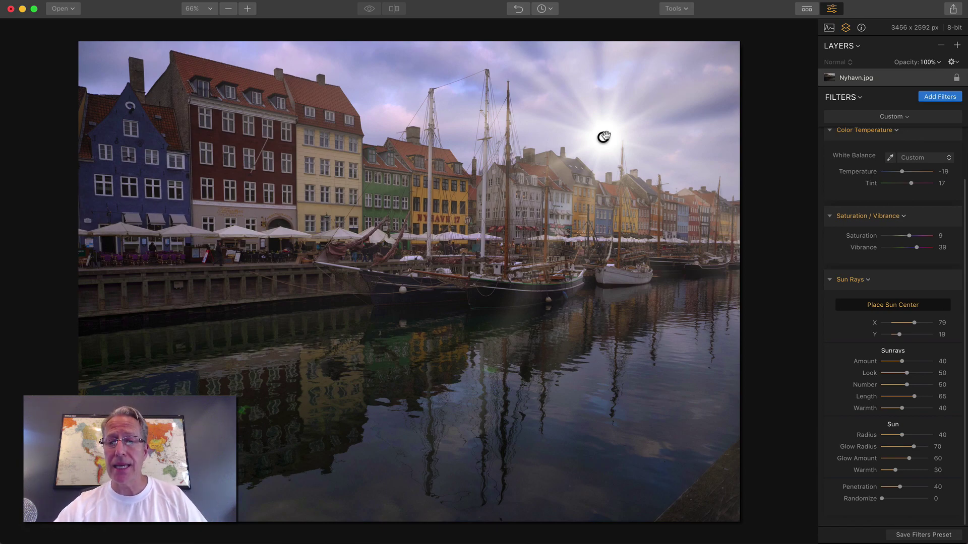
left_click_drag(603, 138, 588, 168)
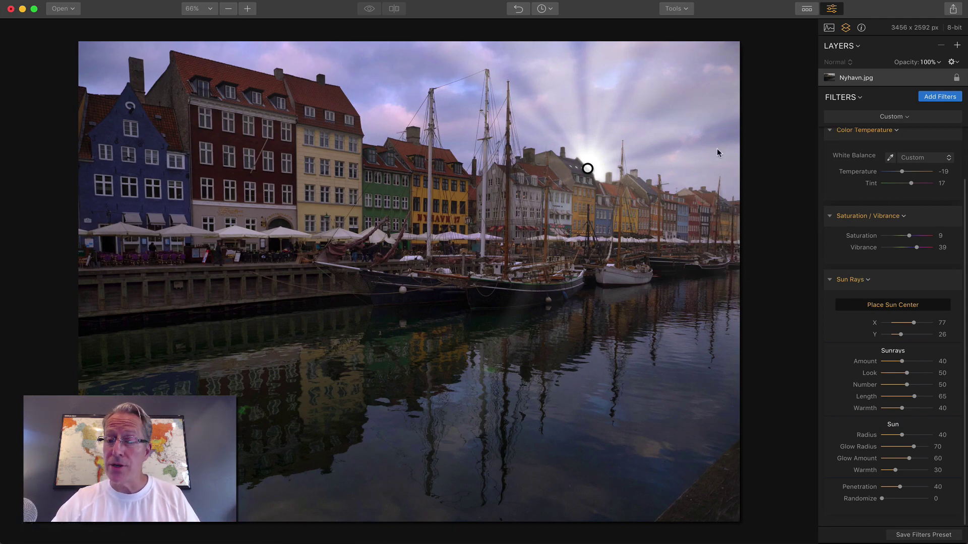
left_click(882, 307)
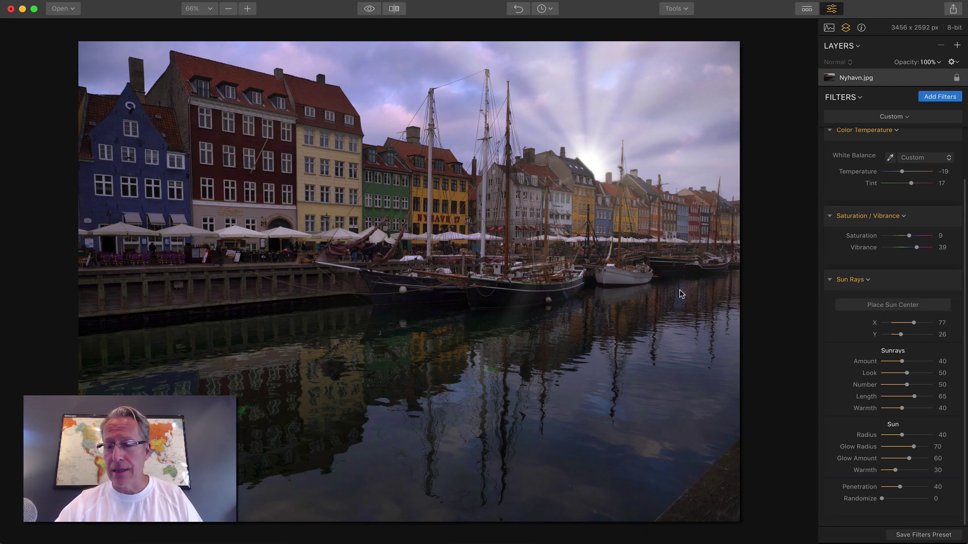
Tune Sun Rays to Number 71, Length 83, Glow Radius 49, Penetration 57, Randomize 26, then hide it.
left_click_drag(901, 363, 917, 385)
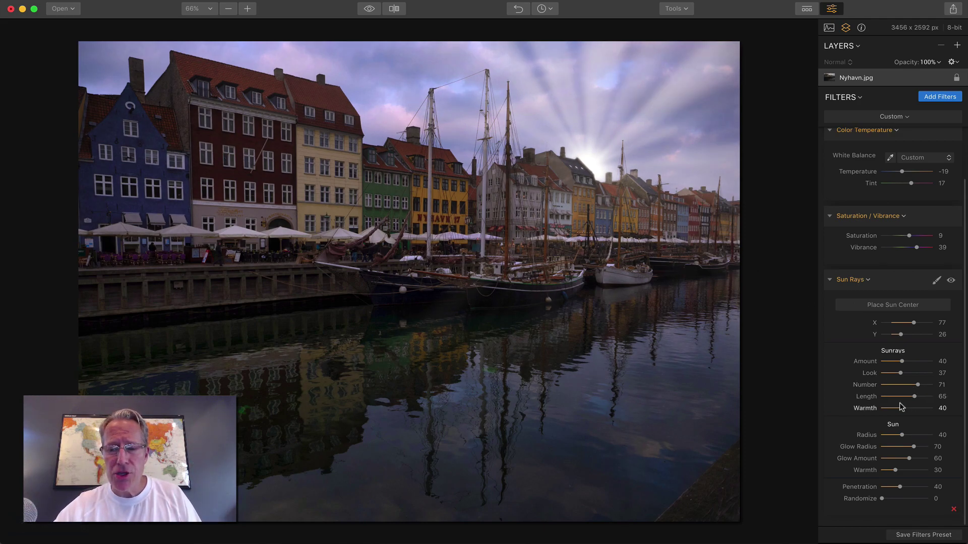
left_click_drag(914, 396, 891, 437)
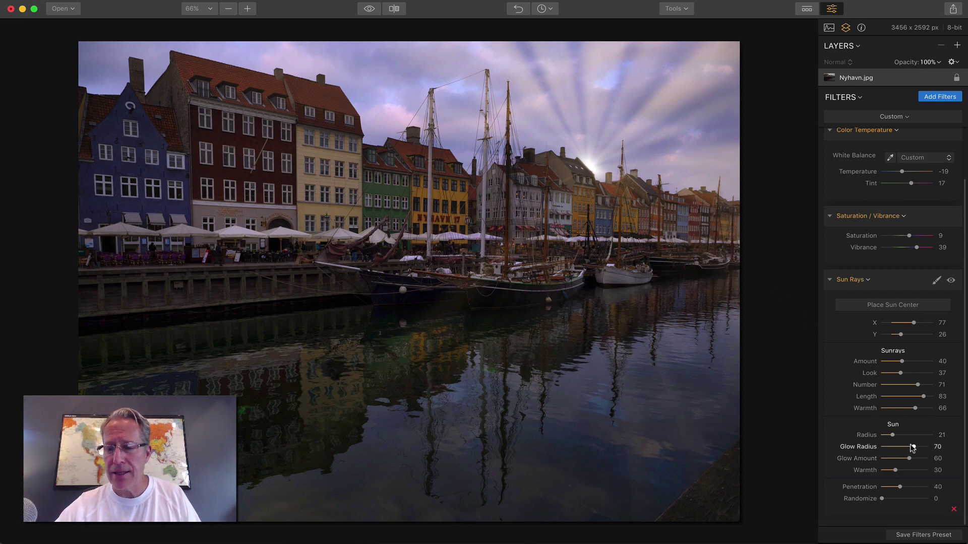
left_click_drag(912, 448, 902, 449)
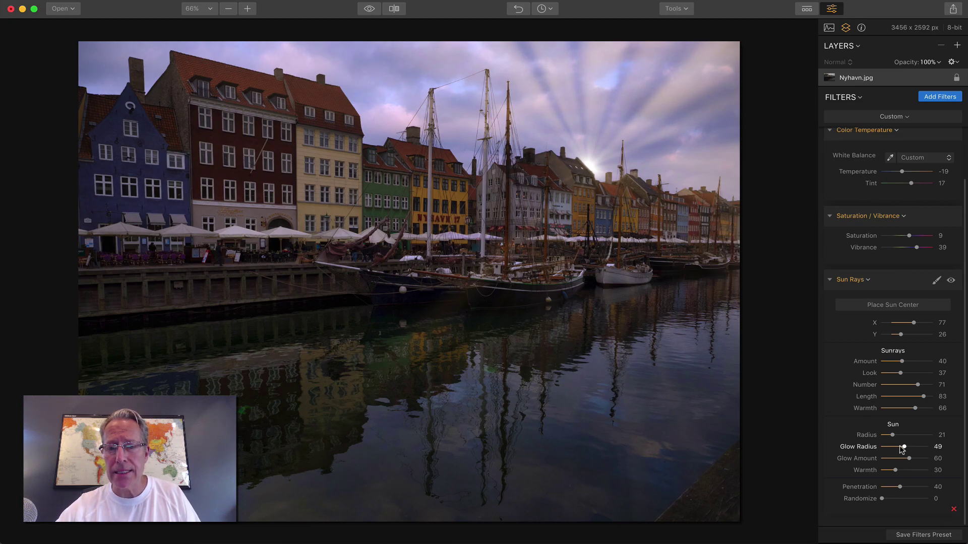
left_click_drag(900, 487, 906, 487)
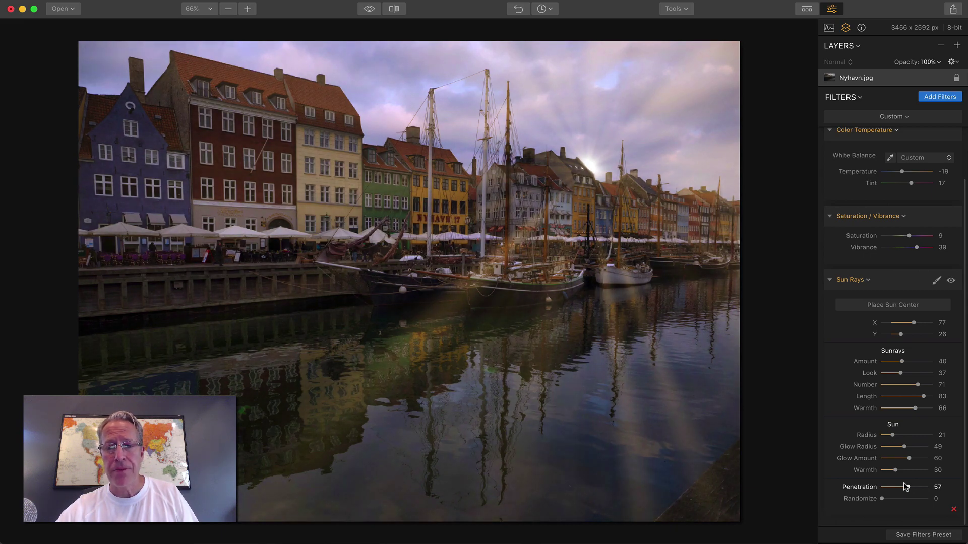
left_click_drag(906, 486, 891, 500)
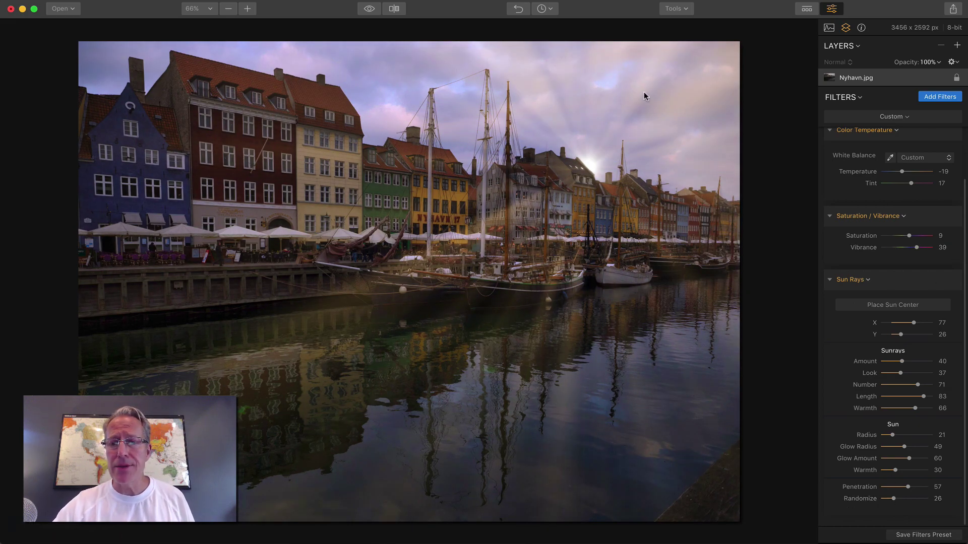
left_click(948, 282)
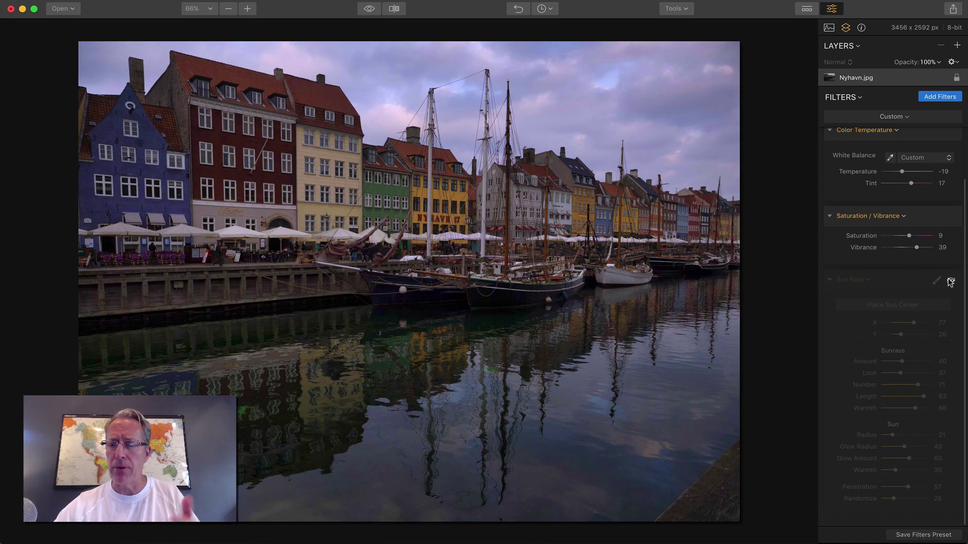
Re-enable Sun Rays, compare against the unedited original, and briefly show the presets filmstrip.
left_click(950, 282)
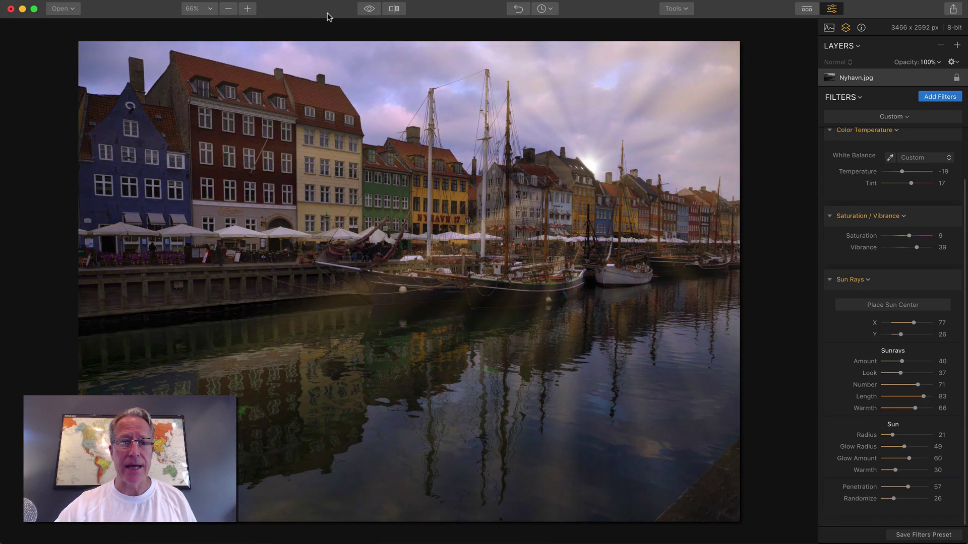
left_click(368, 9)
left_click(367, 9)
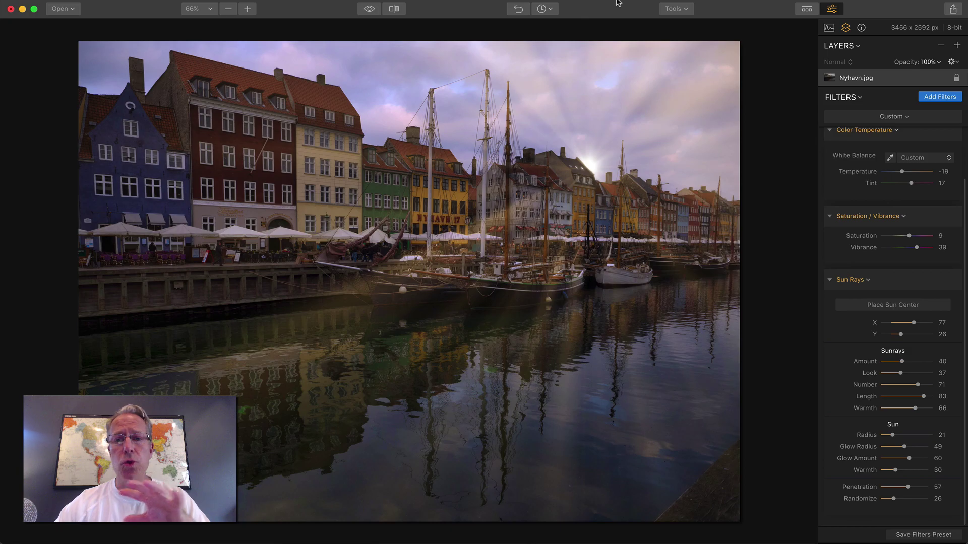
left_click(801, 9)
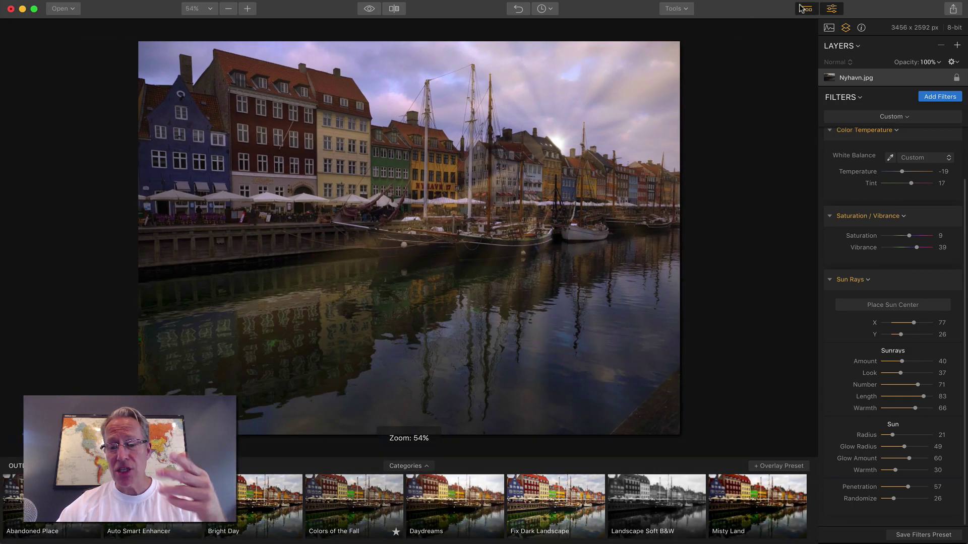
left_click(801, 8)
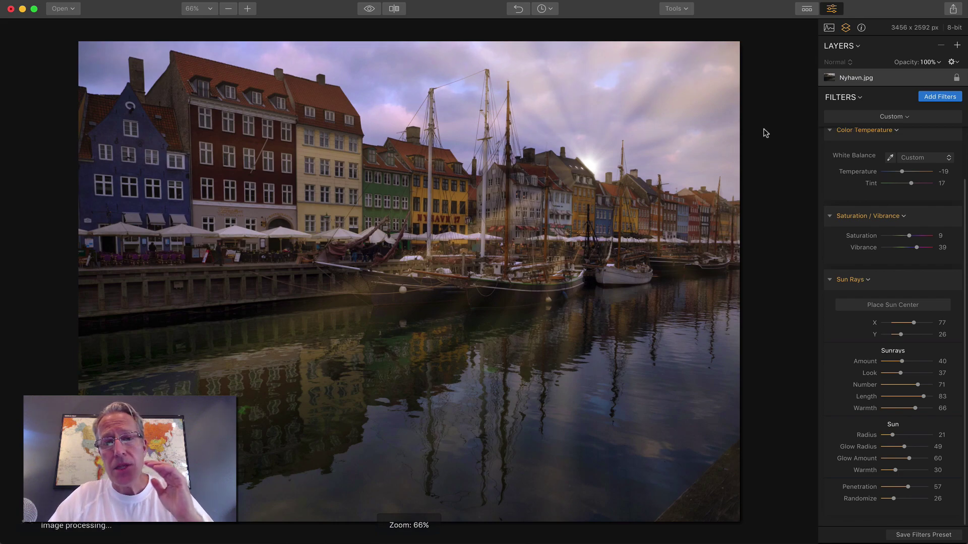